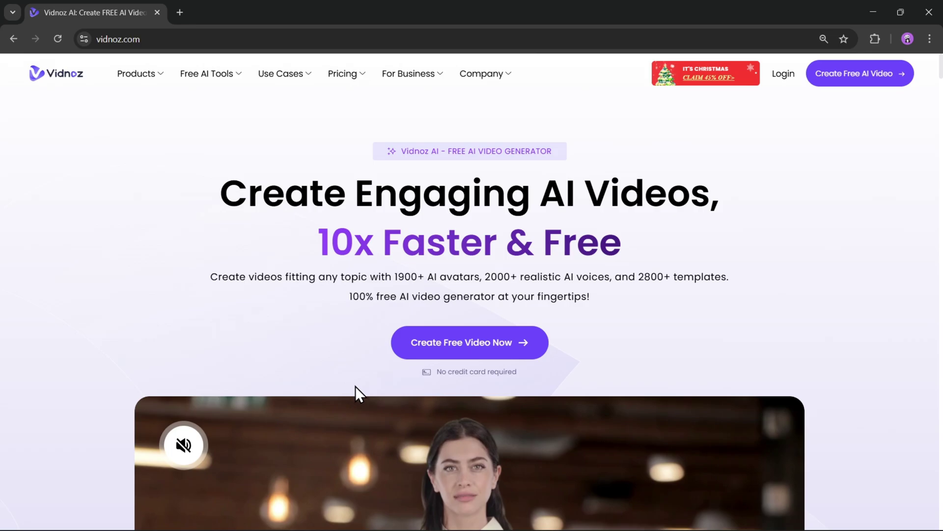
# Step: Browse the landing page's how-to steps: voiceover, custom touch, generate video, template and avatar
pyautogui.scroll(-1, 501, 353)
pyautogui.scroll(1, 554, 367)
pyautogui.scroll(-6, 554, 367)
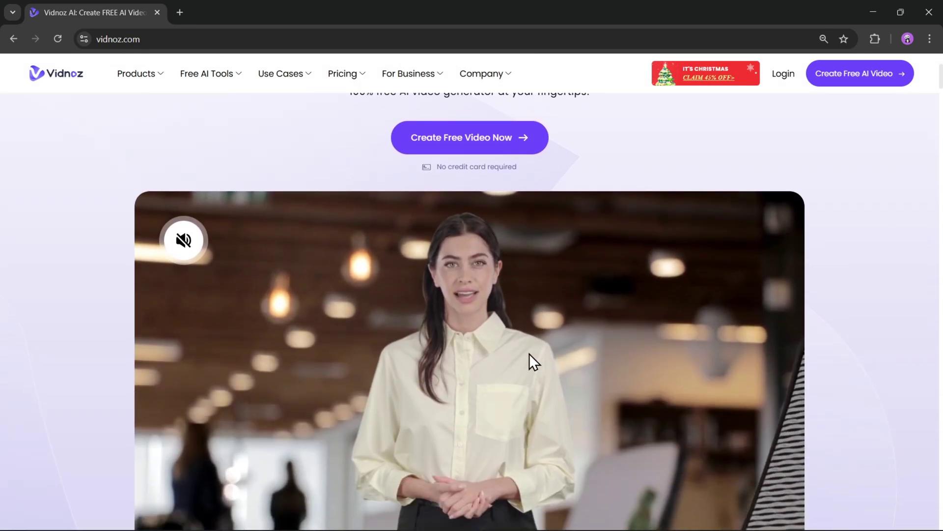
pyautogui.scroll(-10, 511, 383)
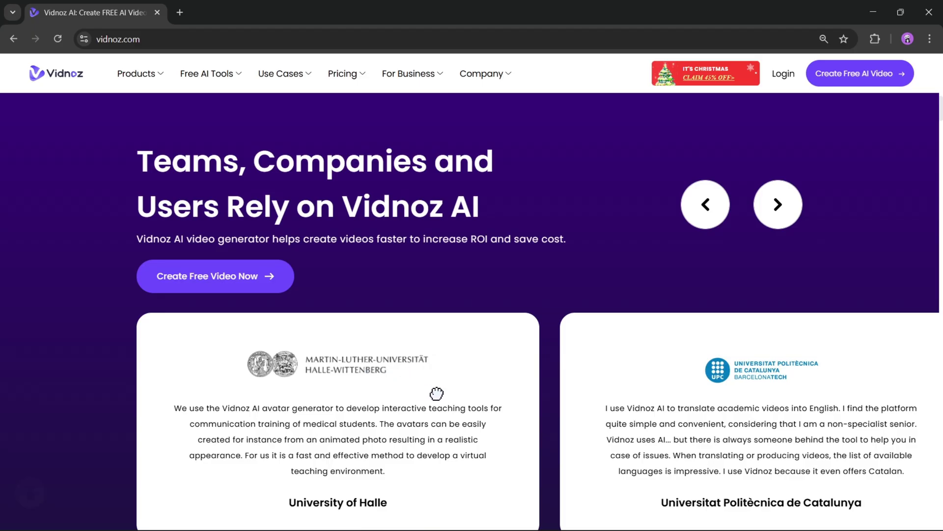
pyautogui.scroll(-10, 437, 393)
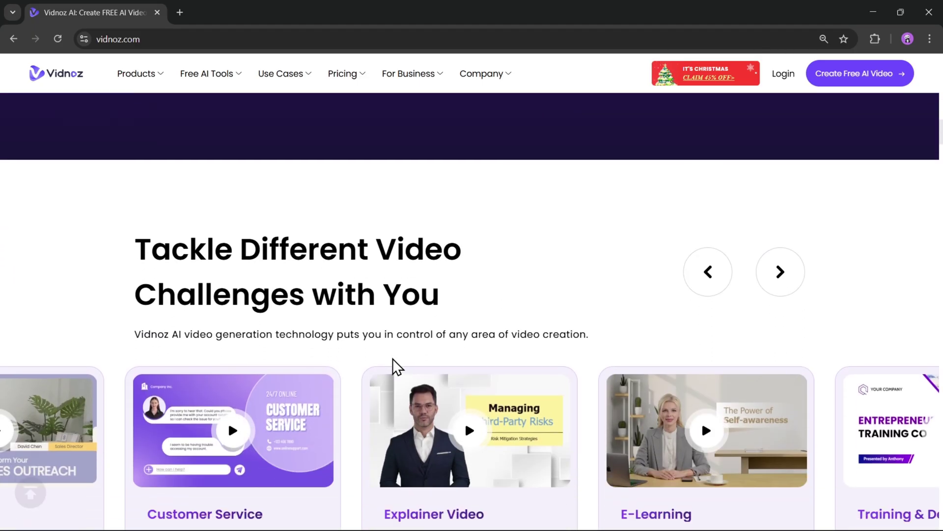
pyautogui.scroll(-3, 393, 358)
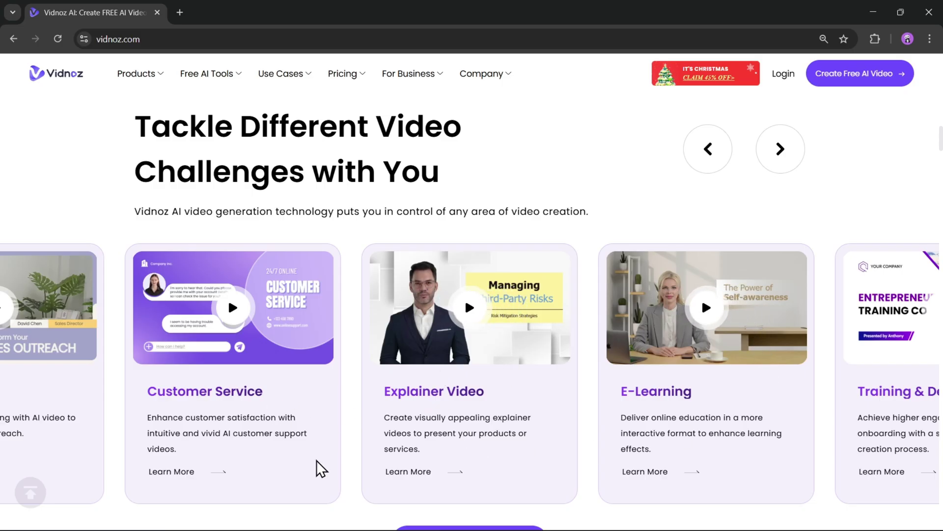
pyautogui.scroll(-8, 431, 434)
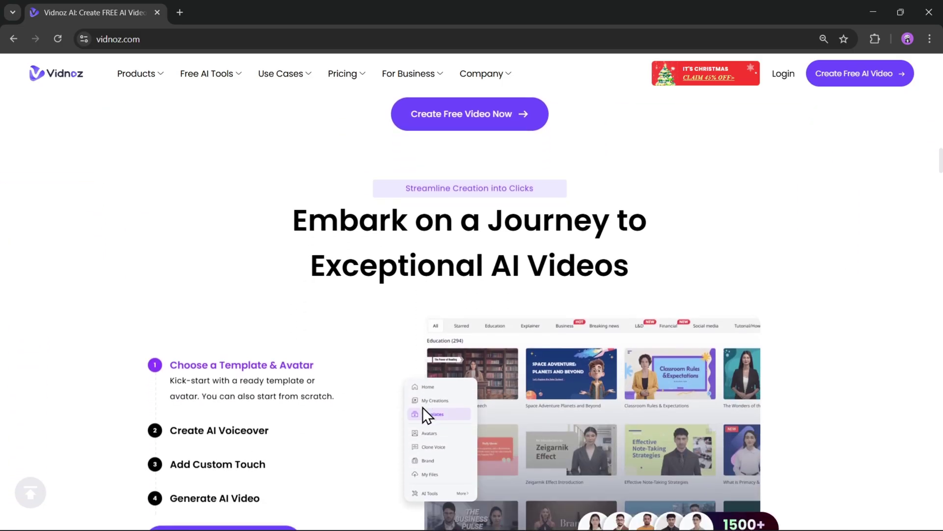
pyautogui.scroll(-1, 424, 413)
pyautogui.click(238, 374)
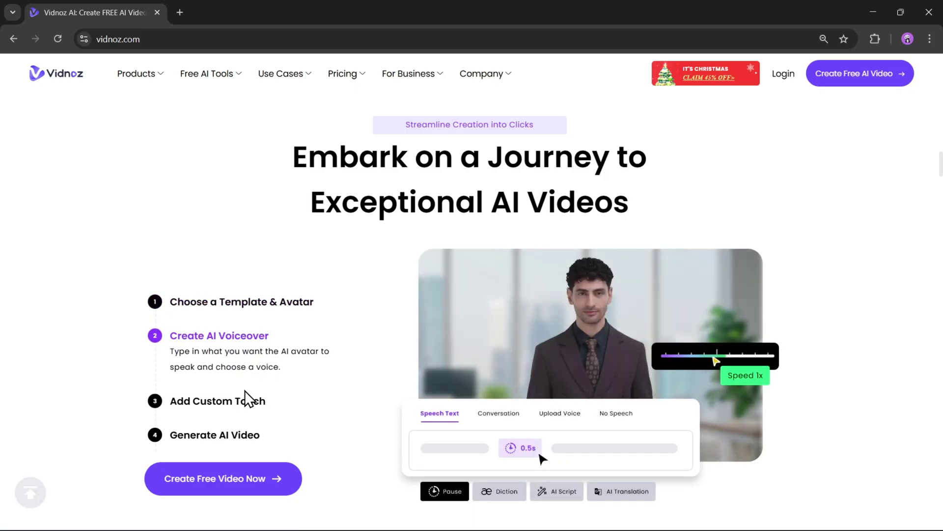
pyautogui.click(237, 400)
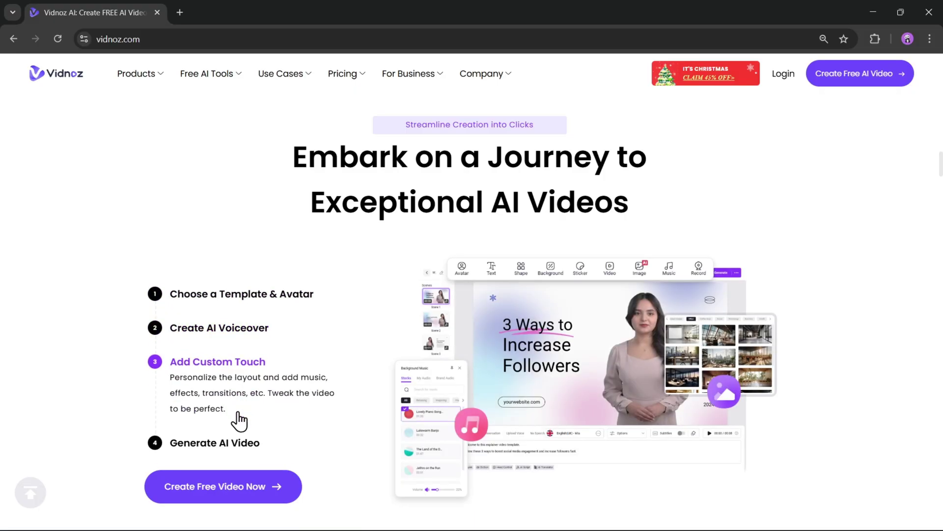
pyautogui.click(235, 444)
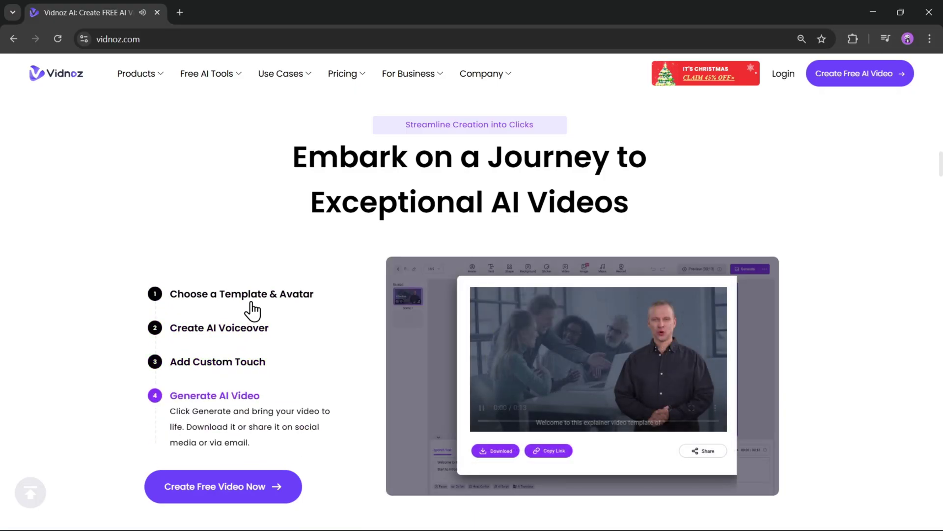
pyautogui.click(256, 298)
# Step: Watch the headset avatar's sample video, then start a free video and sign in with Google
pyautogui.scroll(-8, 345, 333)
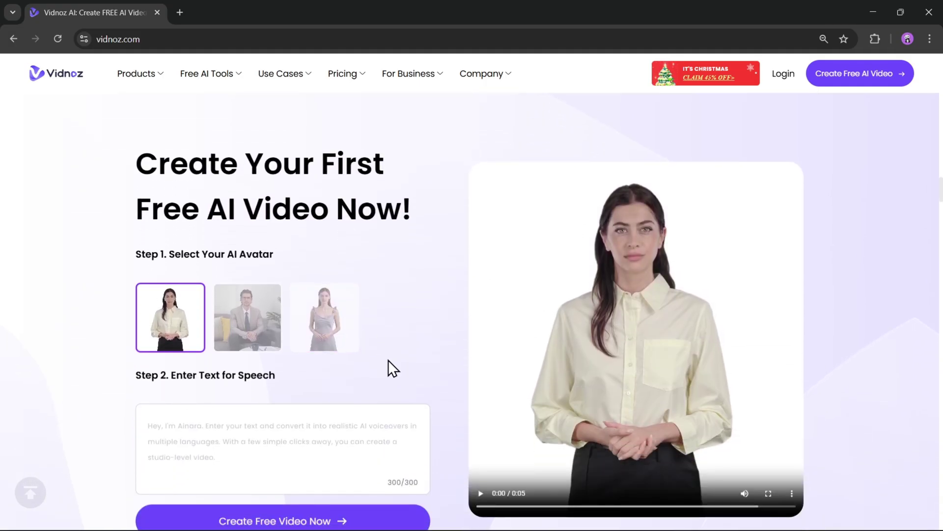
pyautogui.scroll(-12, 367, 353)
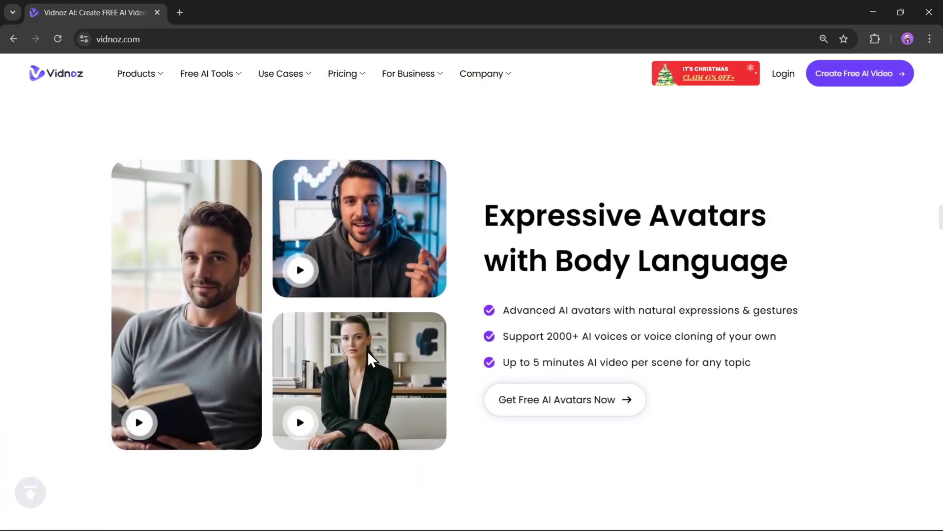
pyautogui.scroll(-1, 367, 351)
pyautogui.scroll(1, 367, 351)
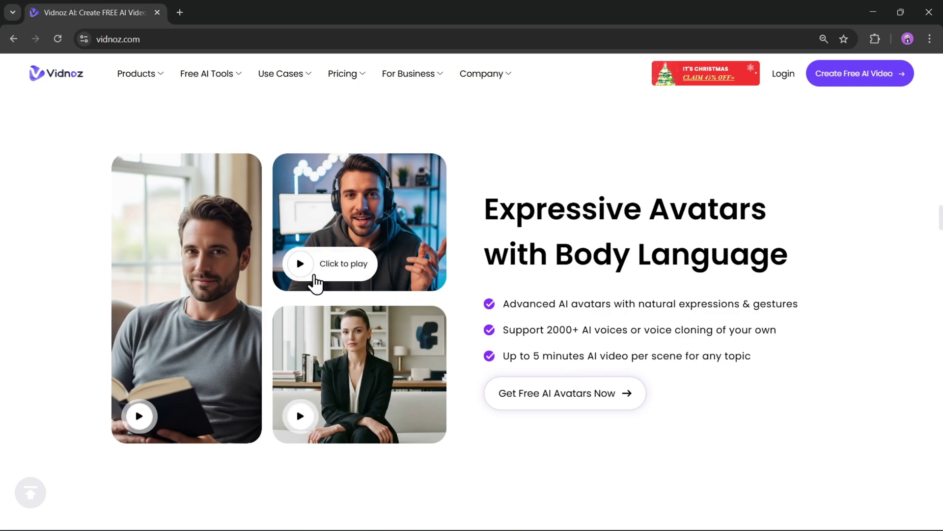
pyautogui.click(314, 272)
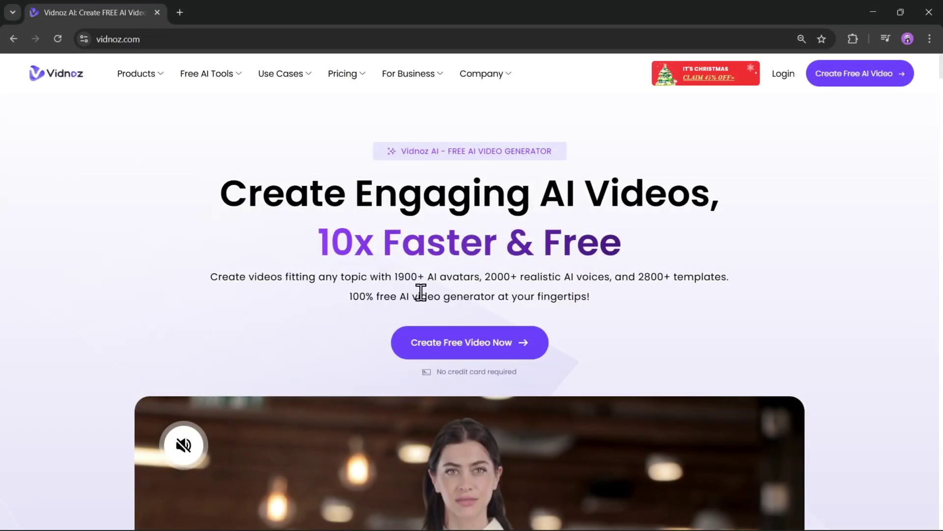
pyautogui.click(479, 355)
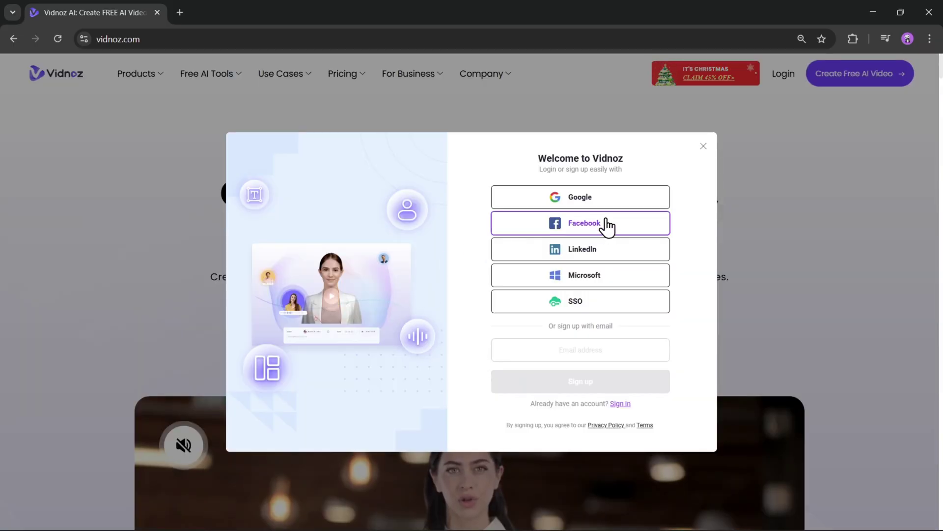
pyautogui.click(595, 203)
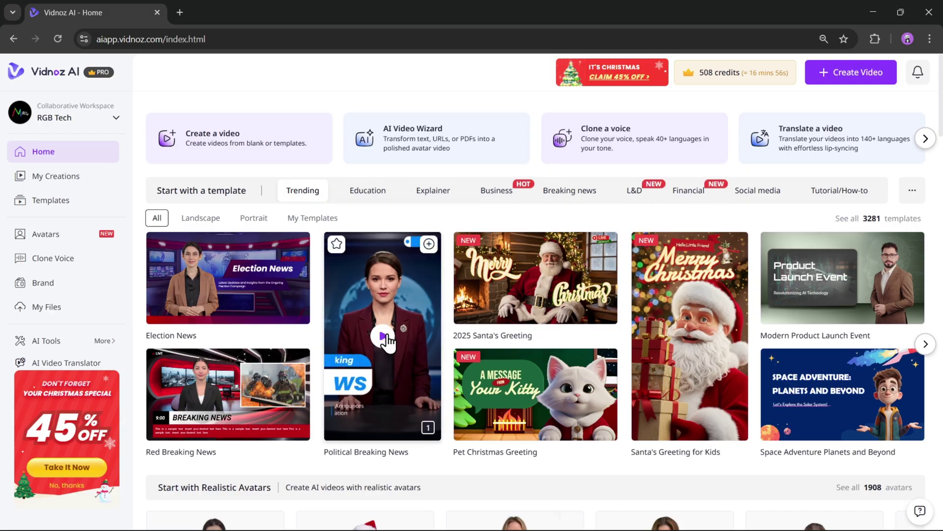
pyautogui.moveTo(235, 298)
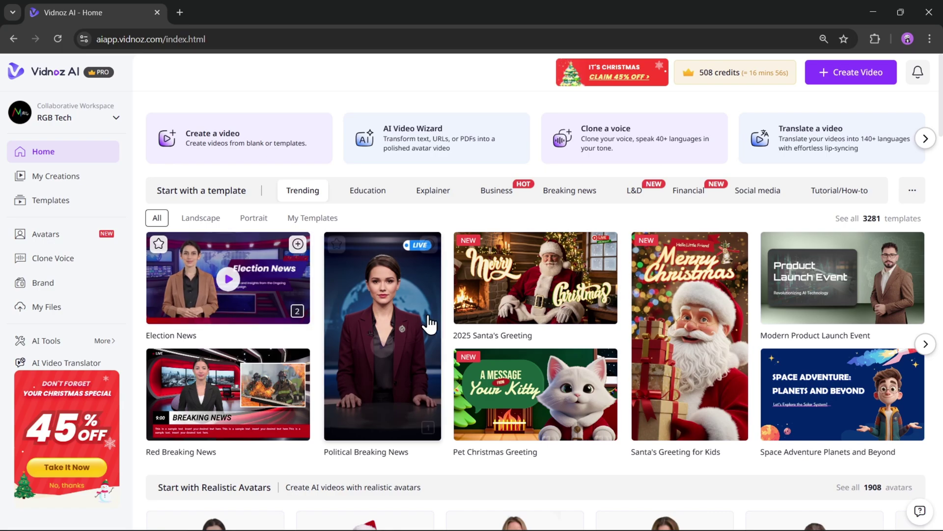
pyautogui.moveTo(706, 362)
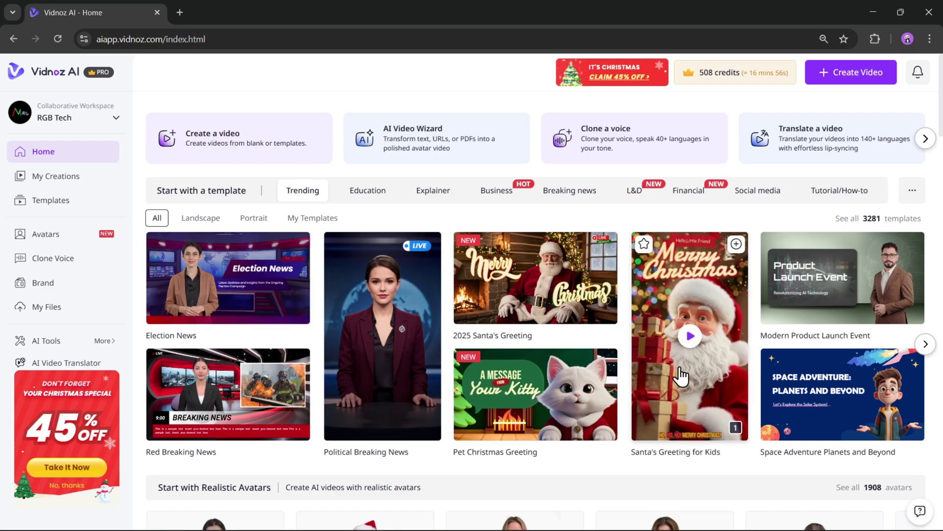
pyautogui.scroll(-4, 514, 351)
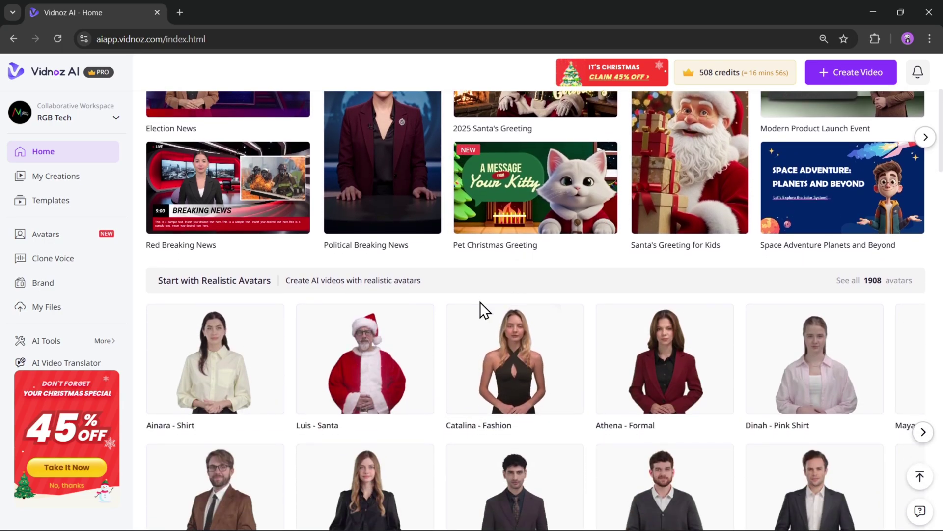
pyautogui.scroll(-2, 482, 312)
pyautogui.moveTo(364, 234)
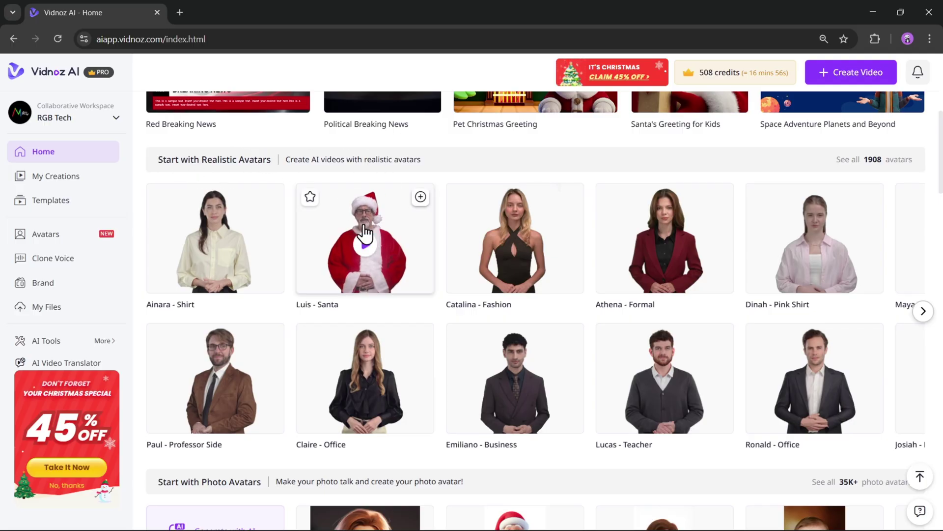
pyautogui.scroll(-6, 364, 231)
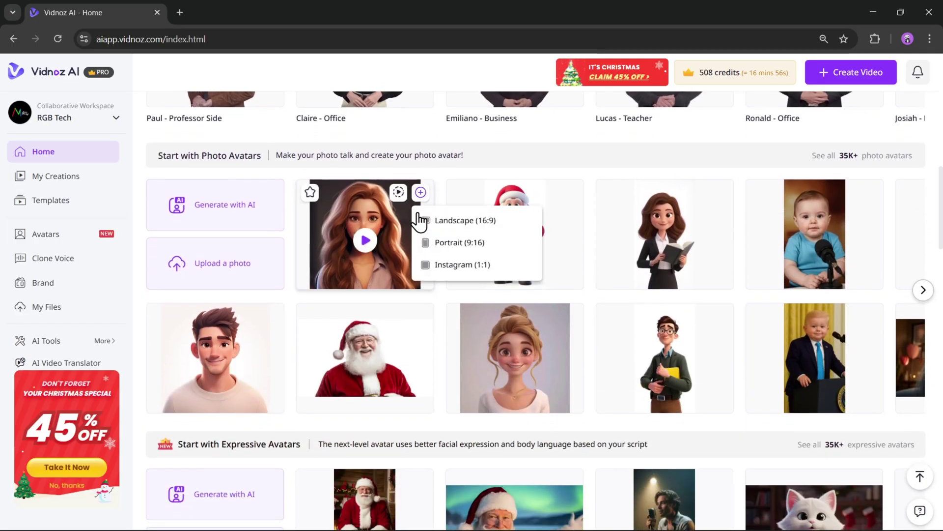
pyautogui.scroll(-1, 442, 255)
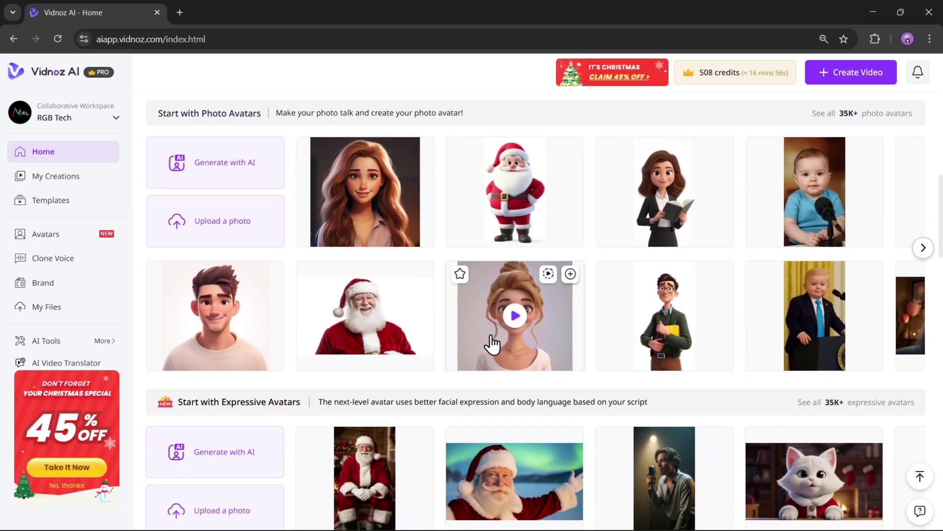
pyautogui.scroll(-1, 433, 340)
pyautogui.scroll(-5, 363, 317)
pyautogui.scroll(1, 359, 317)
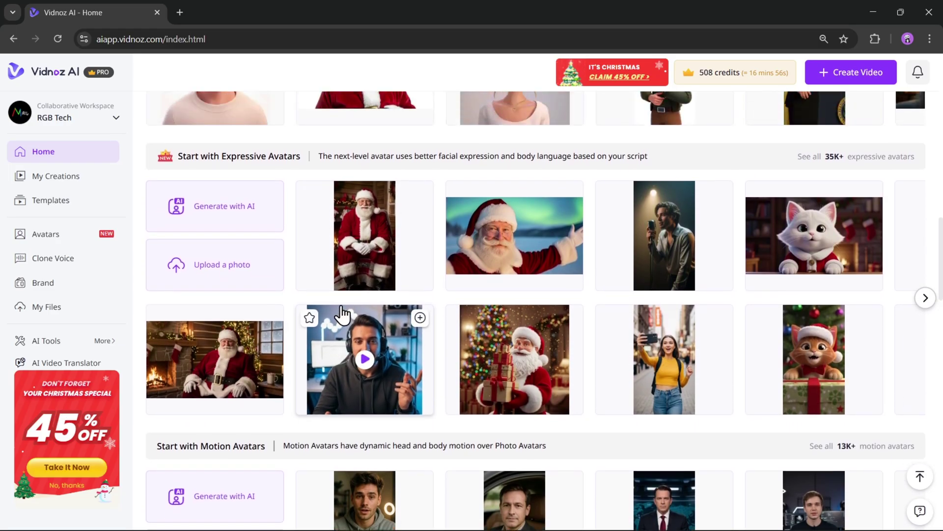
pyautogui.scroll(-5, 459, 390)
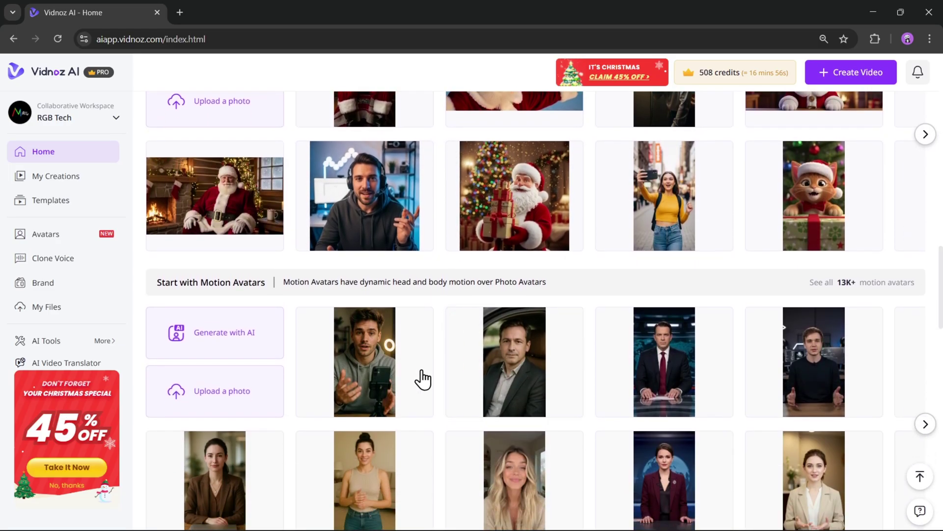
pyautogui.scroll(-2, 633, 364)
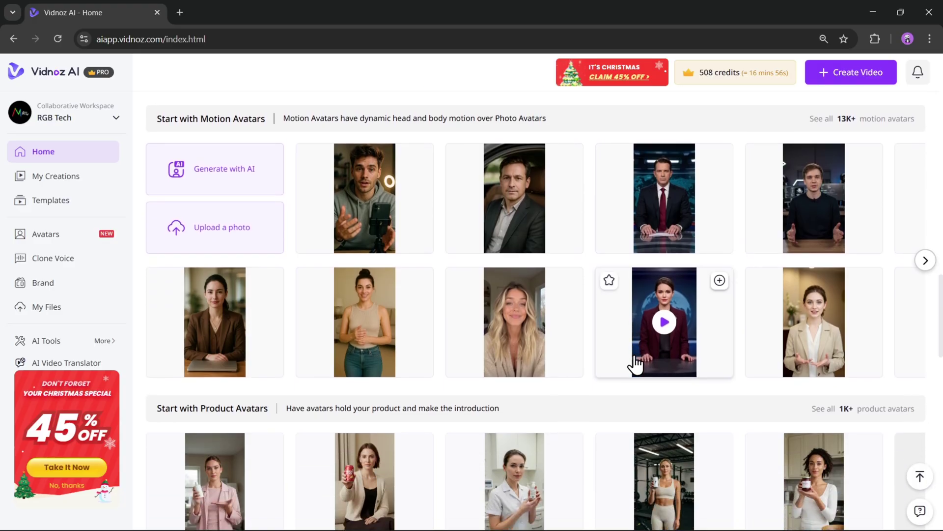
pyautogui.scroll(-3, 612, 363)
pyautogui.scroll(-1, 545, 362)
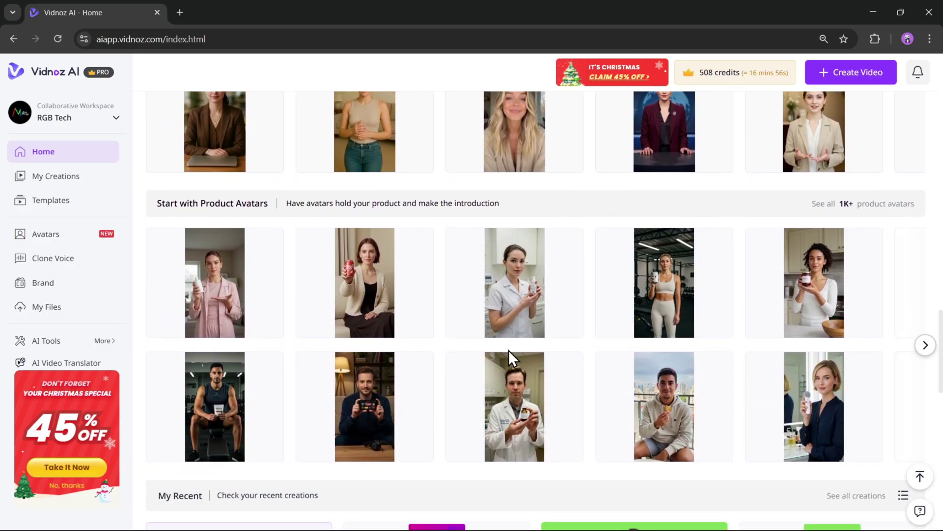
pyautogui.scroll(-4, 526, 364)
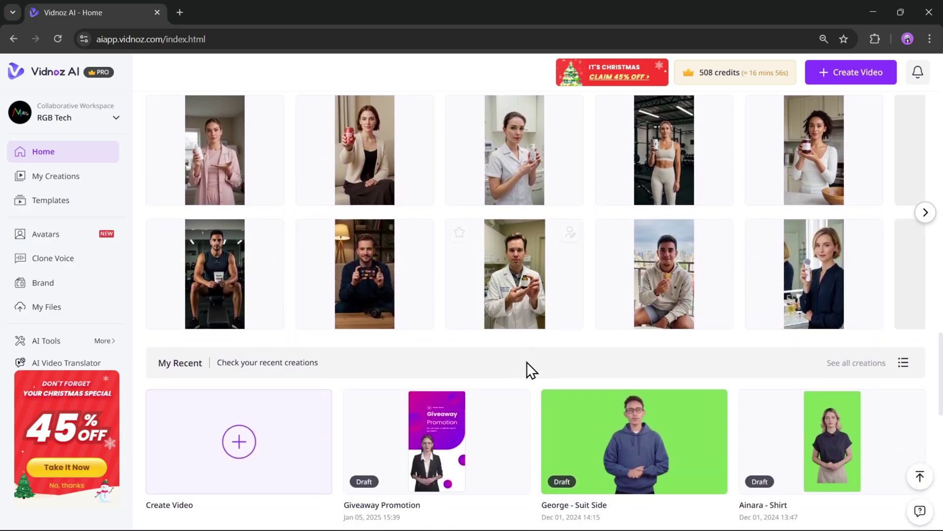
pyautogui.scroll(6, 636, 352)
pyautogui.scroll(10, 545, 355)
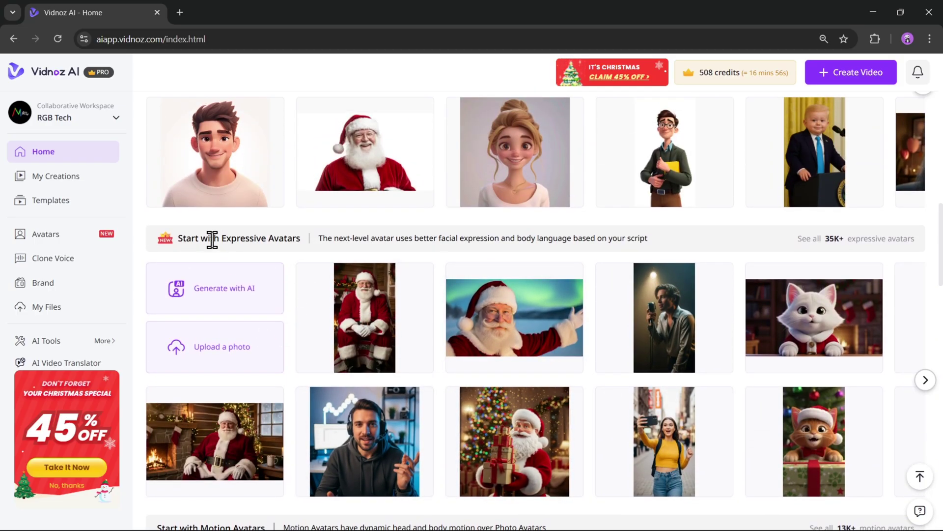
pyautogui.tripleClick(365, 239)
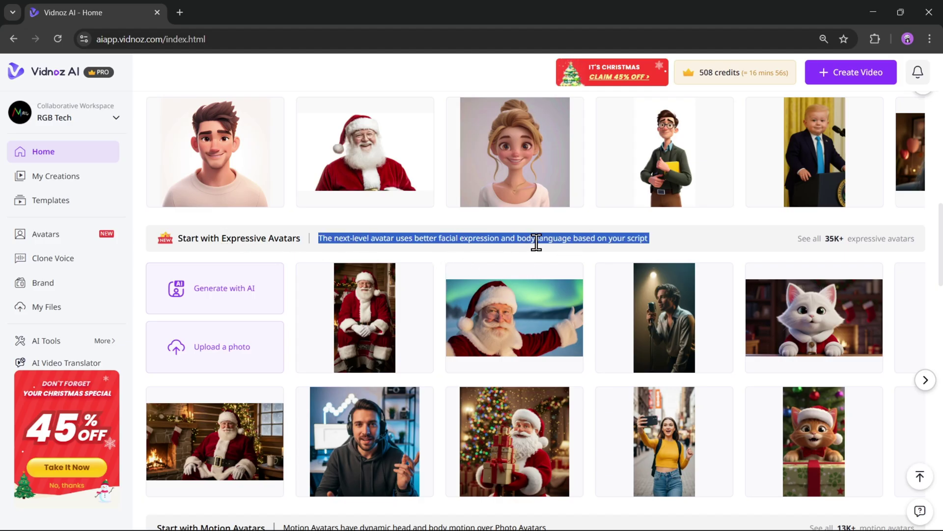
pyautogui.click(391, 248)
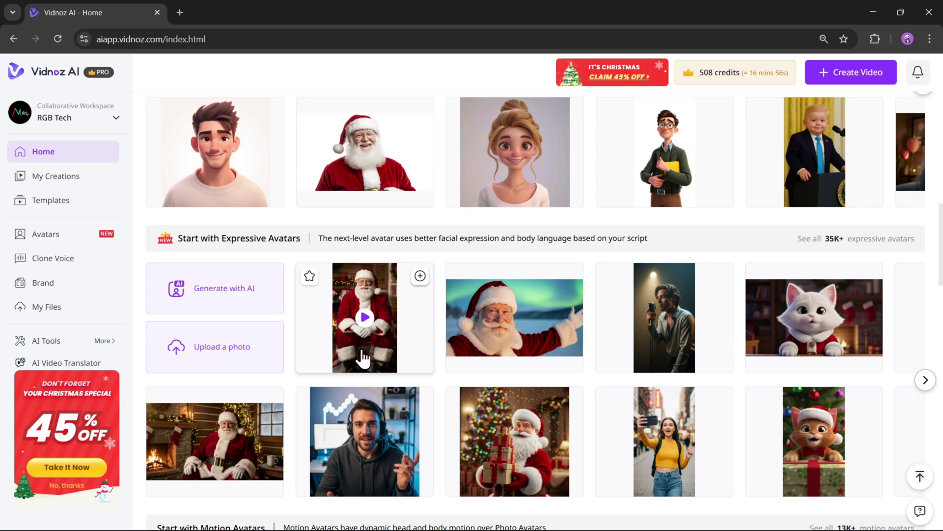
# Step: Preview the seated Santa expressive avatar and the next one, then close the preview
pyautogui.click(365, 318)
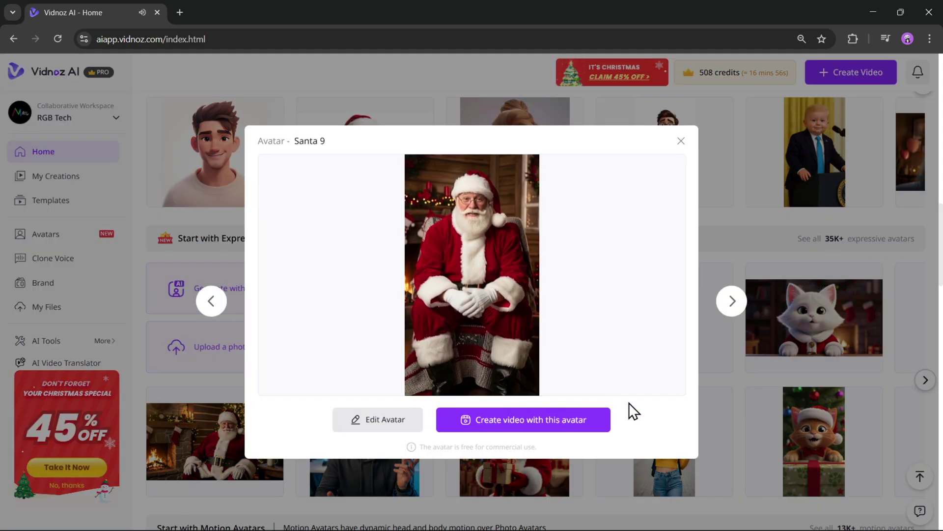
pyautogui.press('Right')
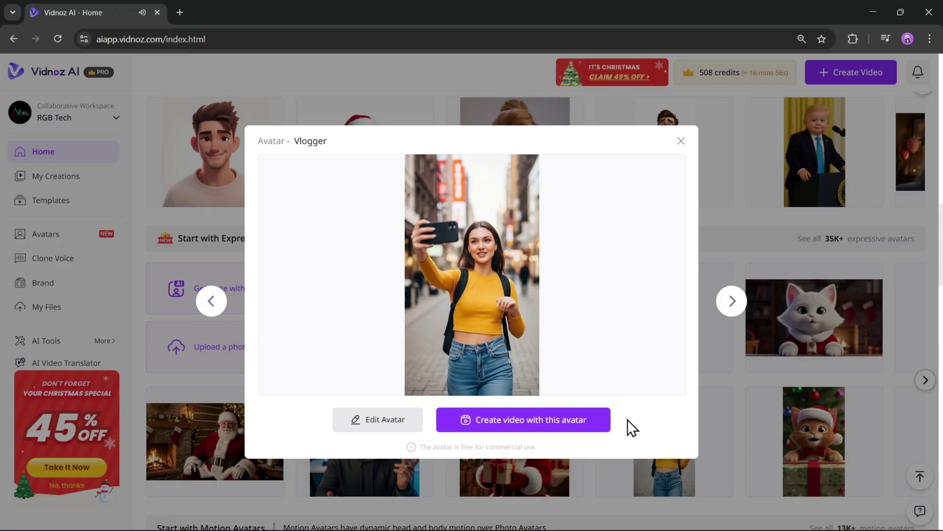
pyautogui.press('Escape')
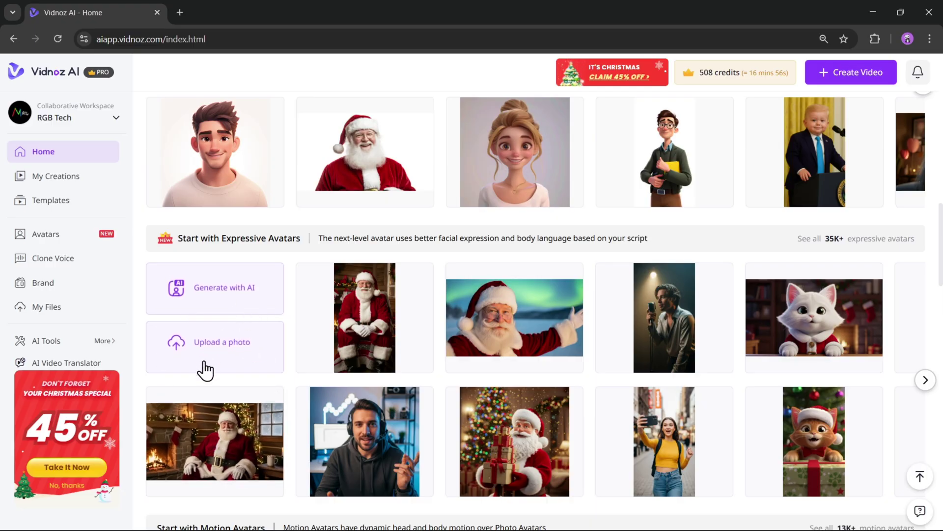
# Step: Start Generate with AI and cycle Inspire me suggestions until the IT support specialist description appears
pyautogui.click(238, 298)
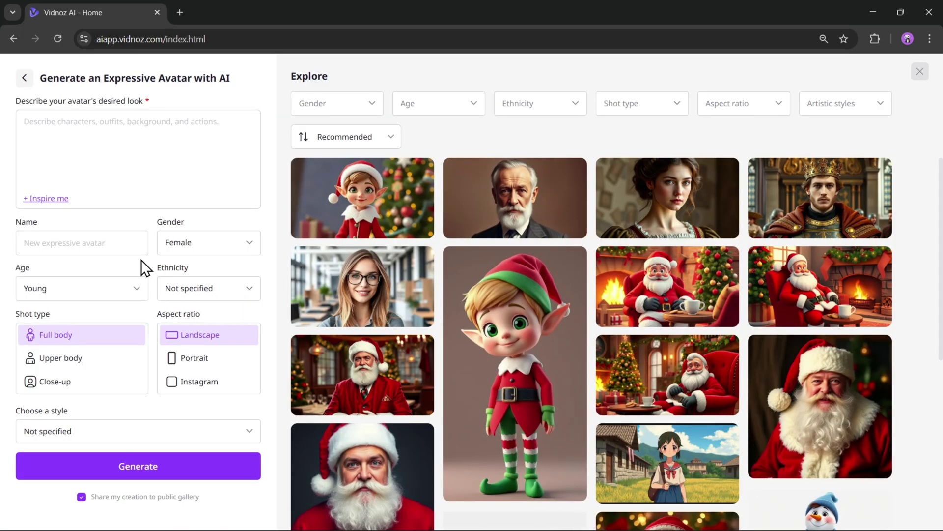
pyautogui.scroll(-5, 565, 265)
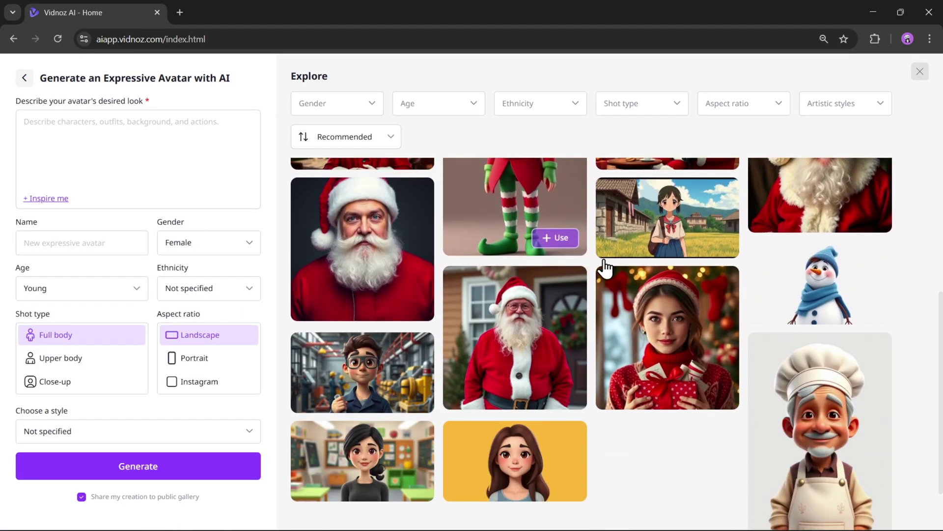
pyautogui.scroll(-1, 639, 268)
pyautogui.scroll(2, 640, 315)
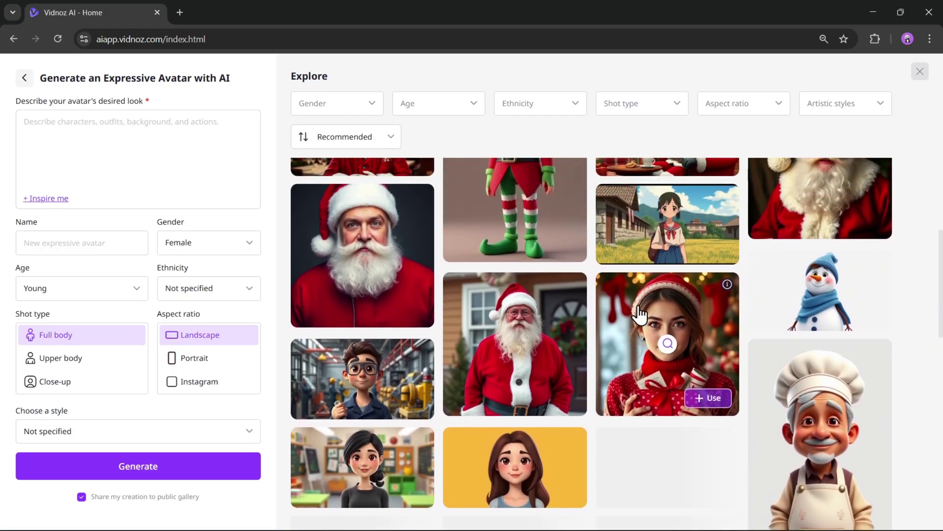
pyautogui.scroll(5, 640, 314)
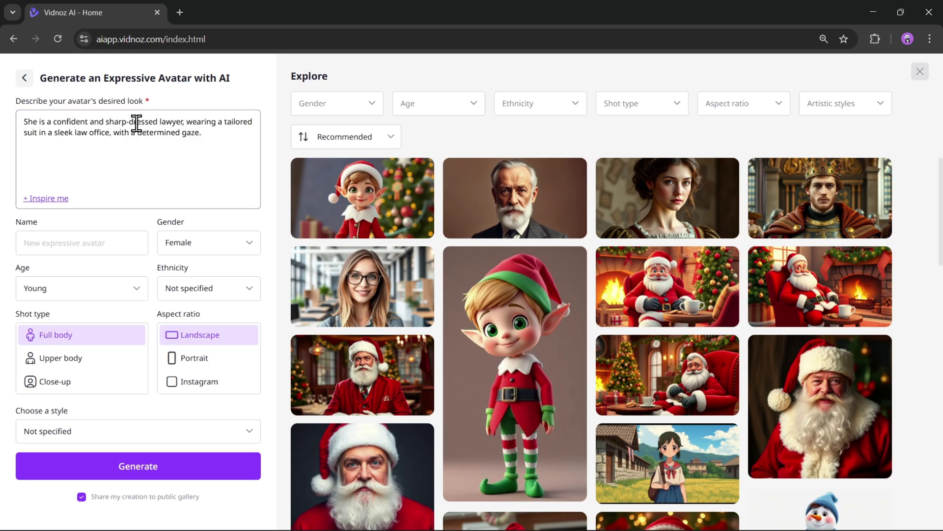
pyautogui.click(58, 199)
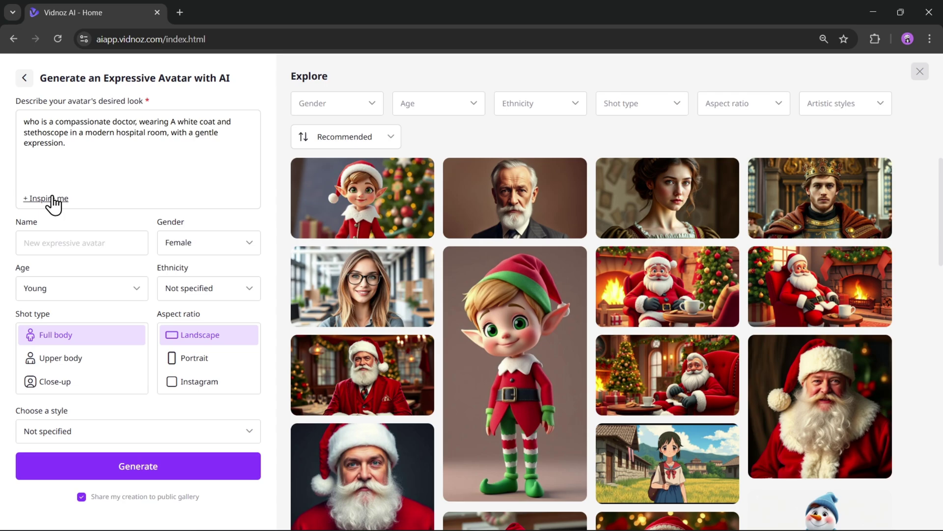
pyautogui.click(52, 199)
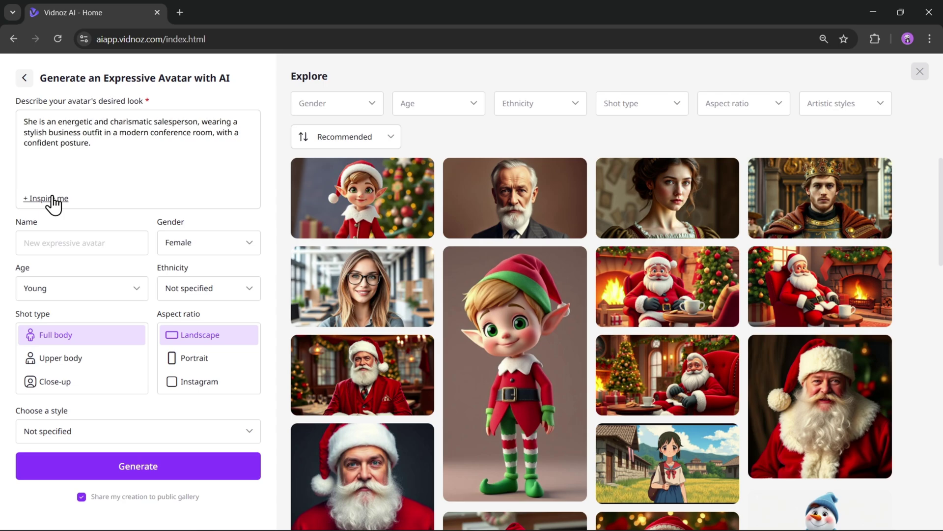
pyautogui.click(52, 199)
pyautogui.click(54, 198)
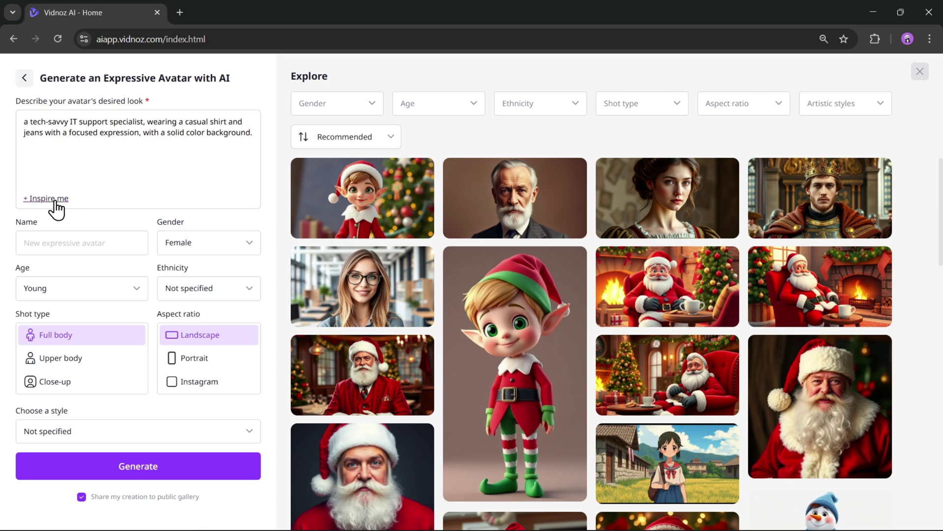
# Step: Name the avatar 'sarah', keep the age Young and set the ethnicity to North American
pyautogui.tripleClick(147, 130)
pyautogui.click(158, 137)
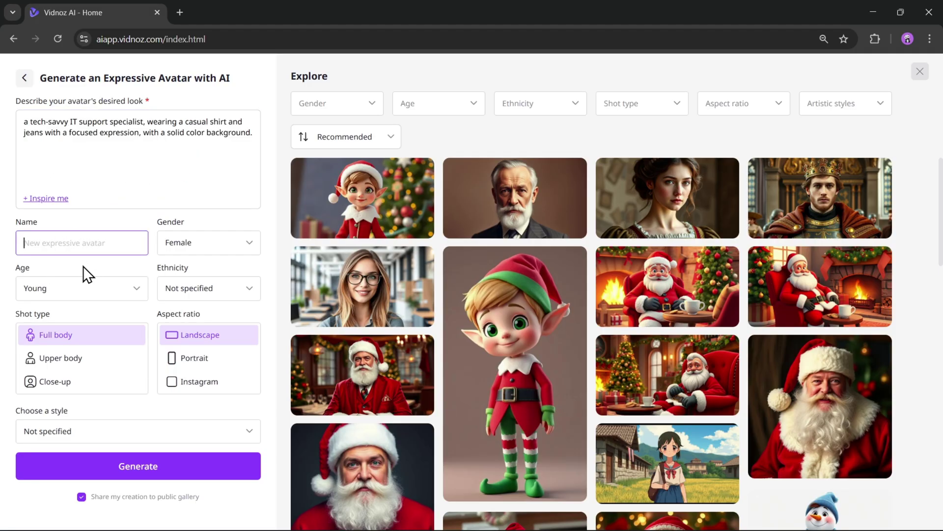
pyautogui.write('sarah')
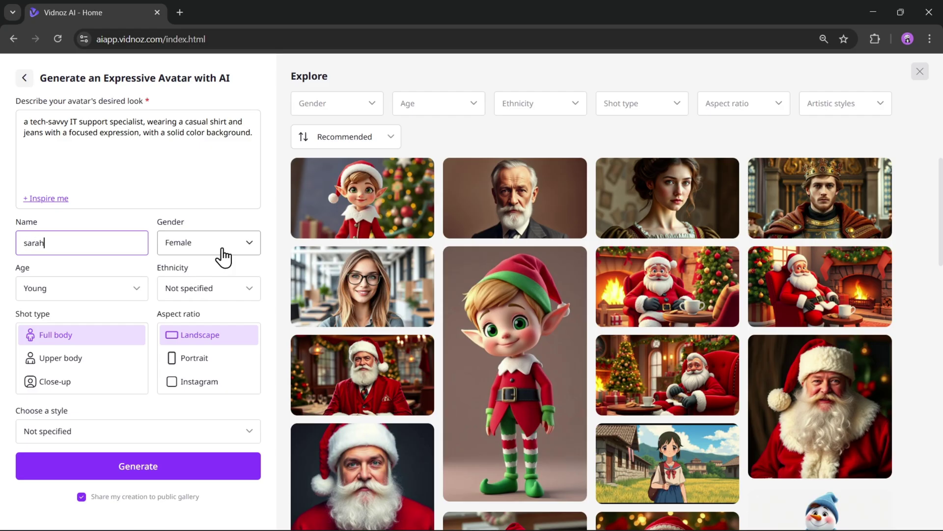
pyautogui.click(142, 290)
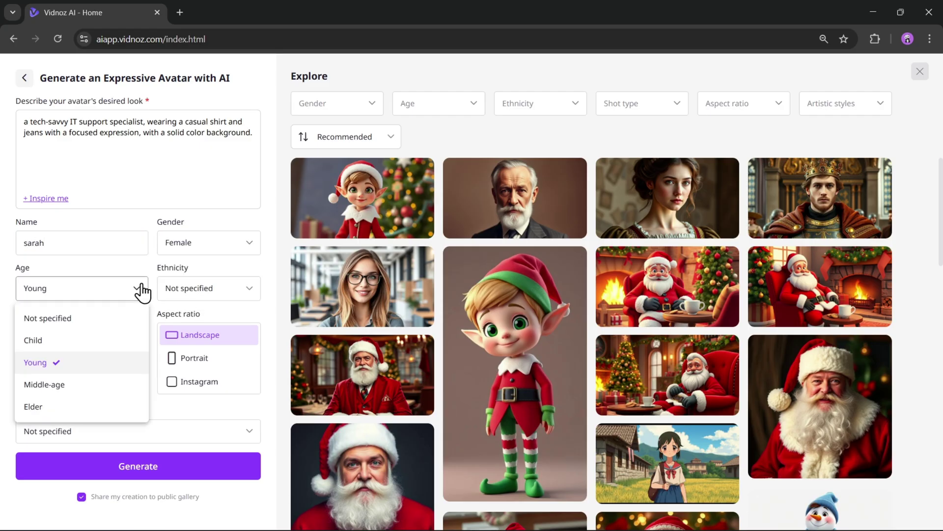
pyautogui.click(142, 291)
pyautogui.click(252, 290)
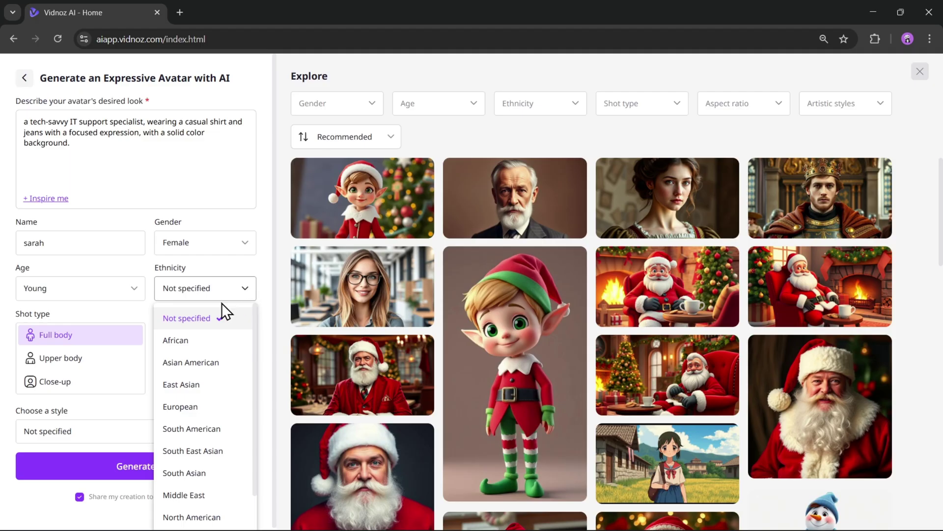
pyautogui.click(191, 517)
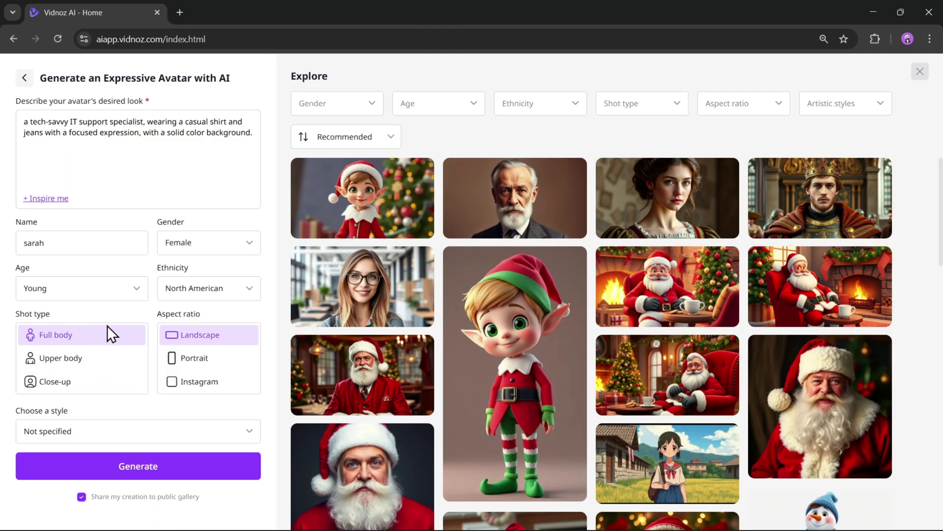
# Step: Choose Upper body framing, the Instagram aspect ratio and the Realistic art style
pyautogui.click(76, 364)
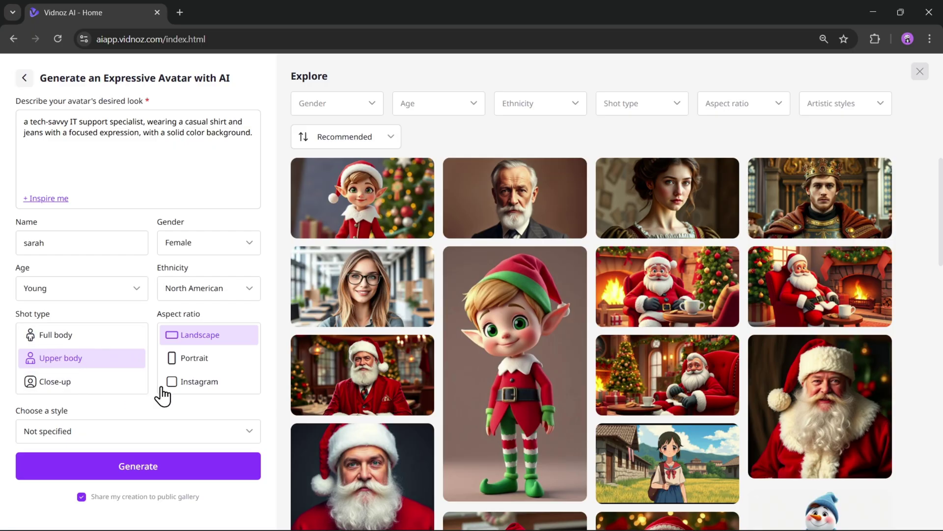
pyautogui.click(215, 384)
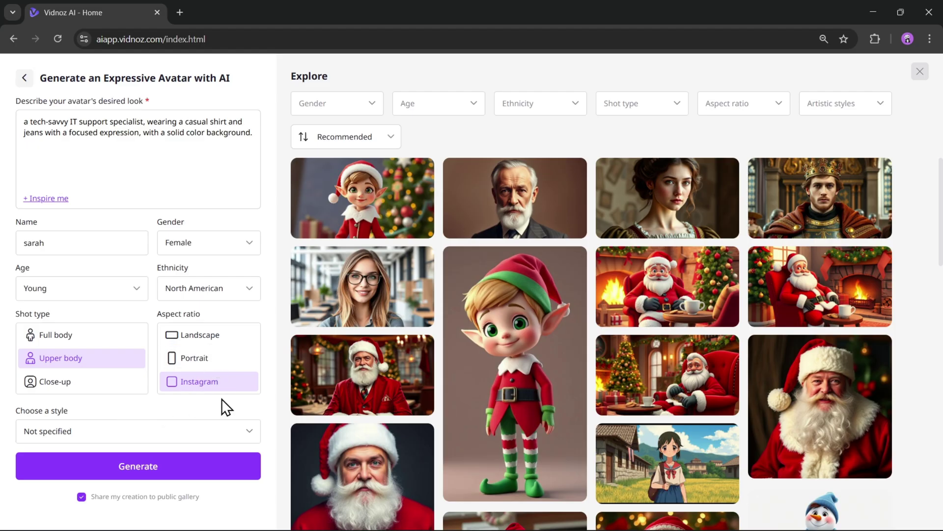
pyautogui.click(192, 432)
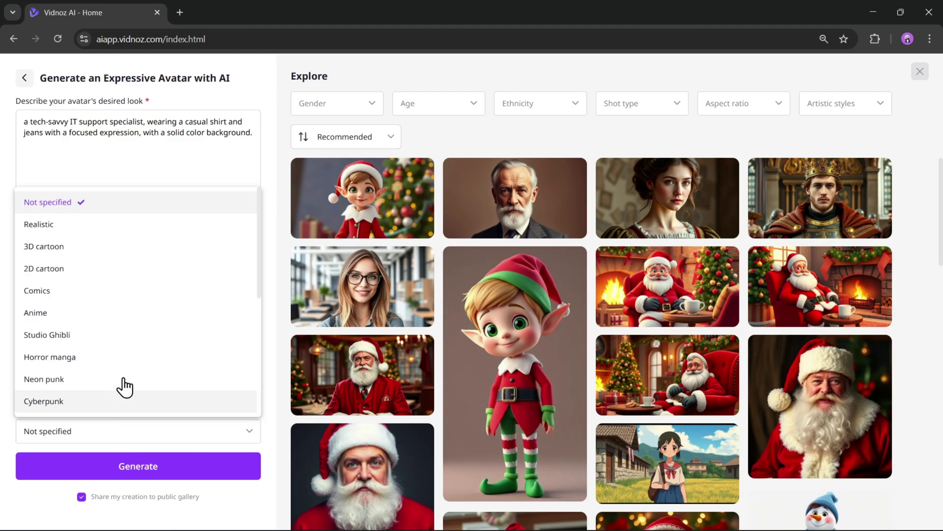
pyautogui.scroll(-3, 131, 309)
pyautogui.scroll(-3, 126, 333)
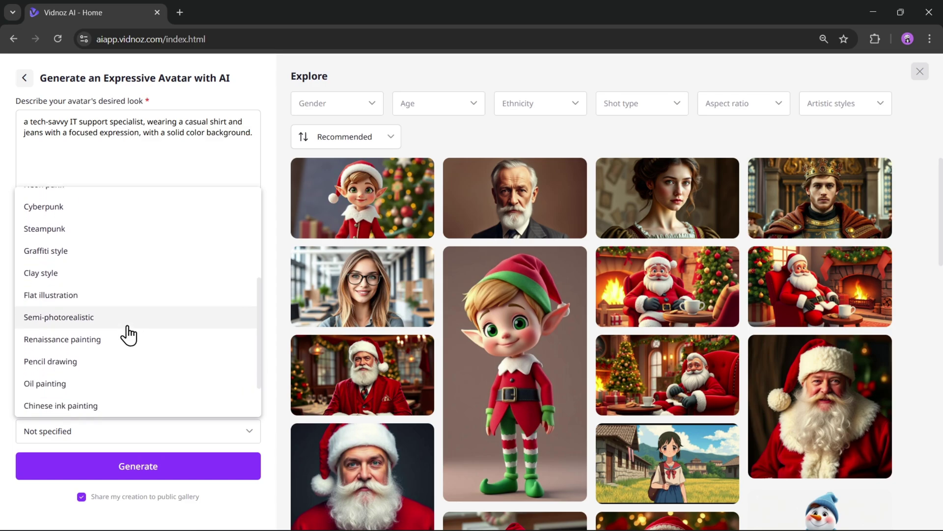
pyautogui.scroll(4, 105, 382)
pyautogui.scroll(3, 105, 379)
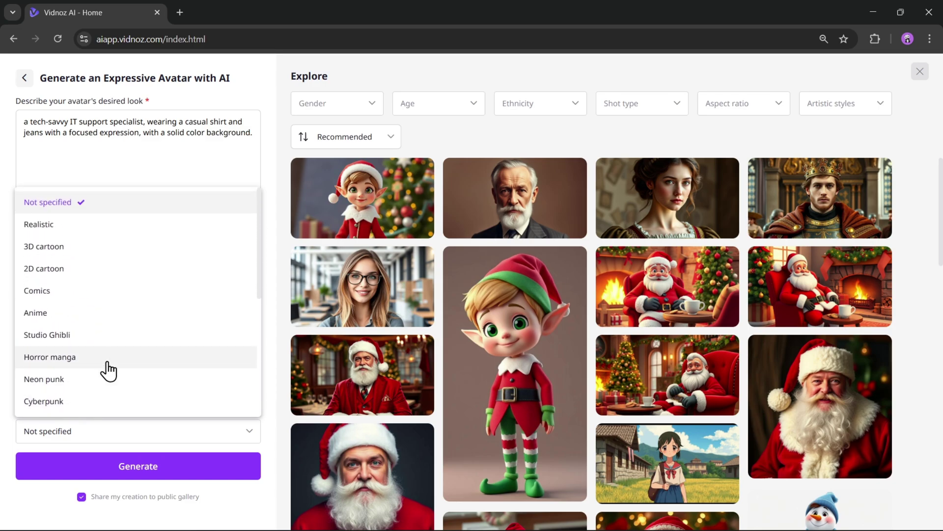
pyautogui.click(103, 223)
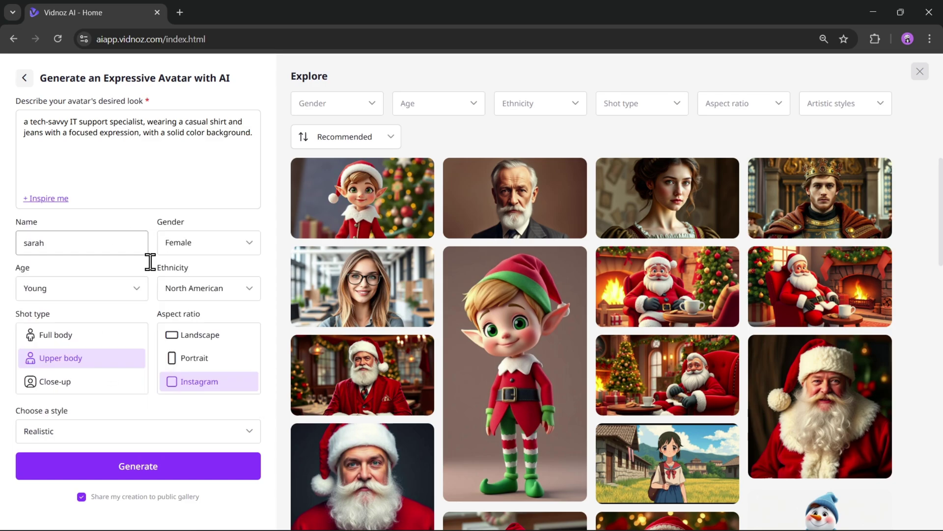
# Step: Generate and regenerate avatar images, then make the denim-shirted woman on grey a talking video
pyautogui.click(156, 473)
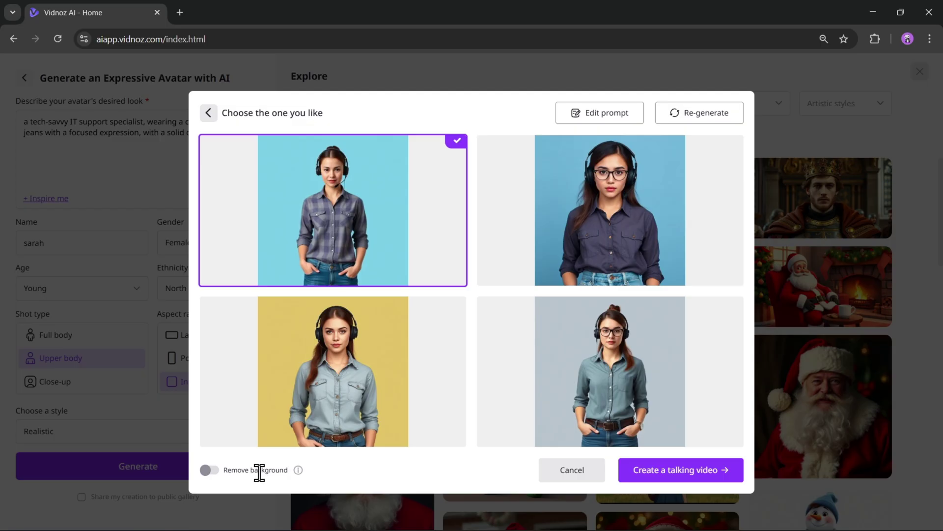
pyautogui.click(212, 471)
pyautogui.click(214, 470)
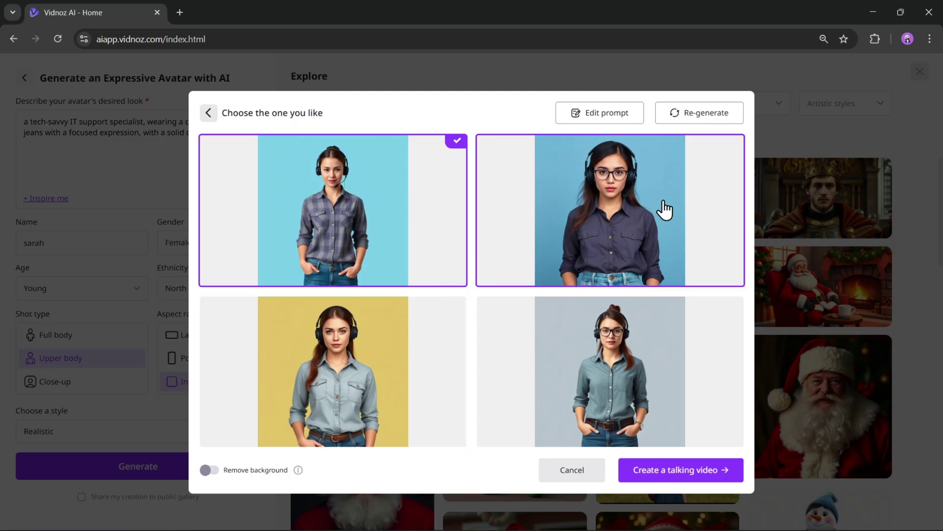
pyautogui.click(697, 118)
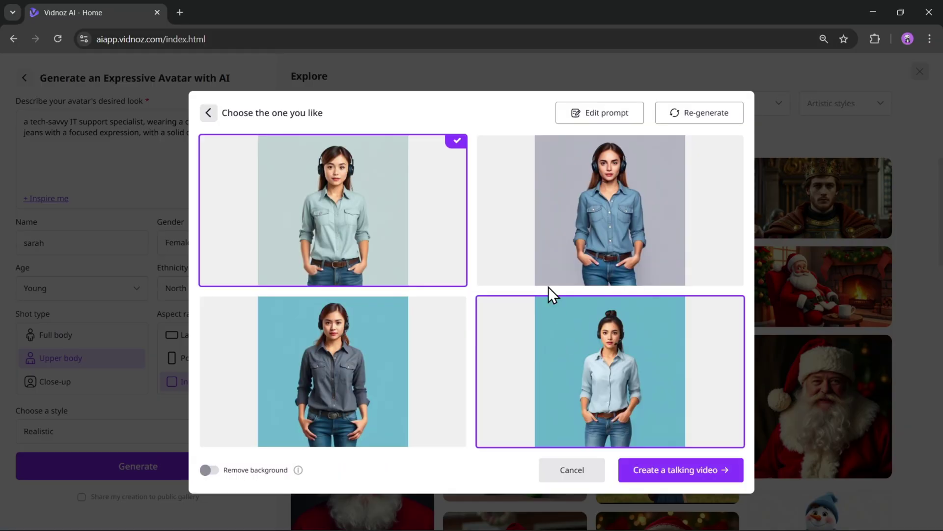
pyautogui.click(689, 219)
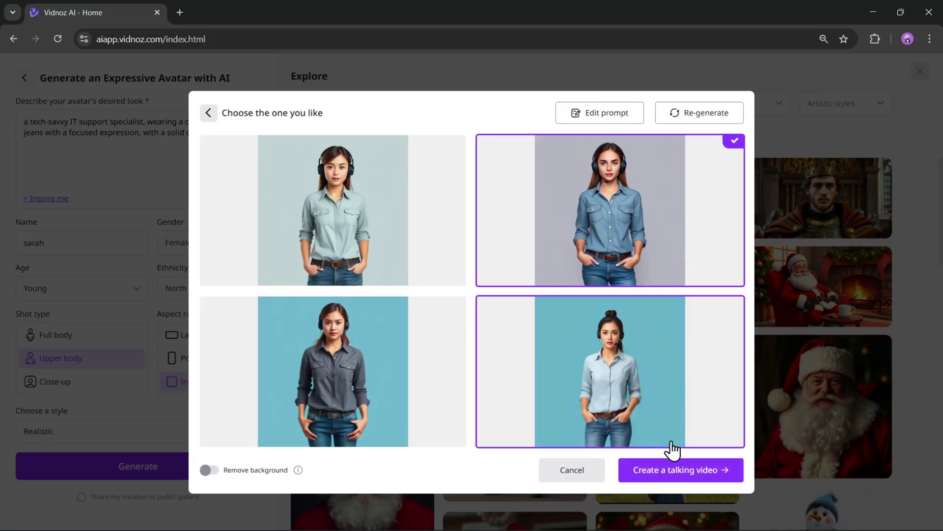
pyautogui.click(683, 470)
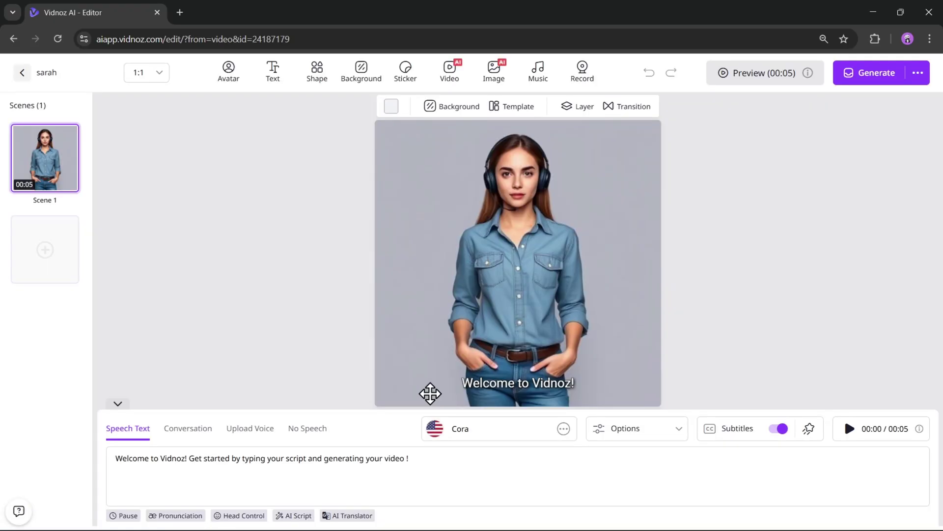
# Step: Try Square head framing and background removal on the avatar, keeping Half body and the grey backdrop
pyautogui.click(563, 192)
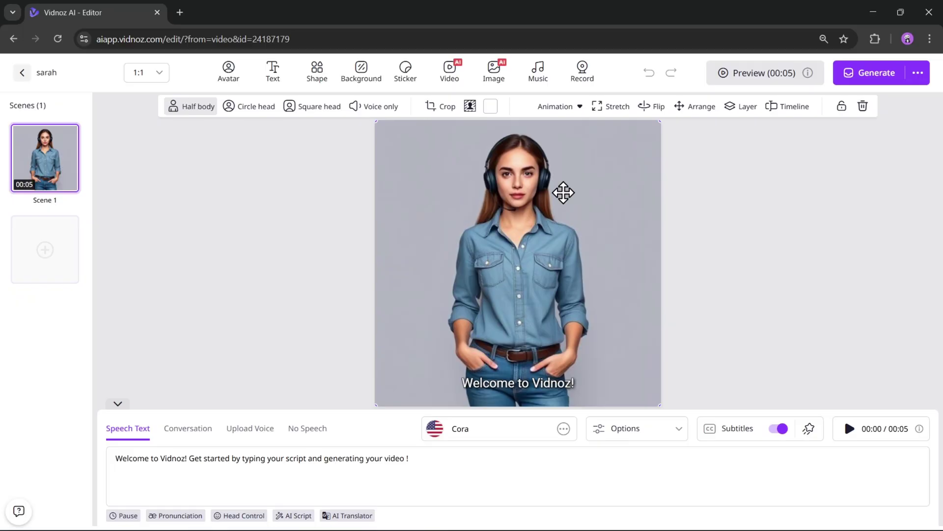
pyautogui.moveTo(535, 246)
pyautogui.mouseDown()
pyautogui.moveTo(528, 287)
pyautogui.moveTo(545, 261)
pyautogui.moveTo(535, 246)
pyautogui.mouseUp()
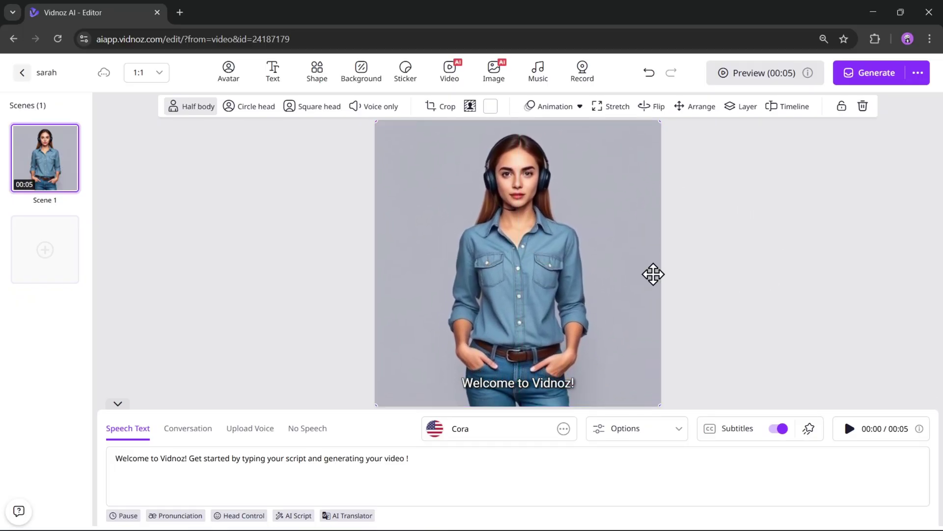
pyautogui.click(312, 112)
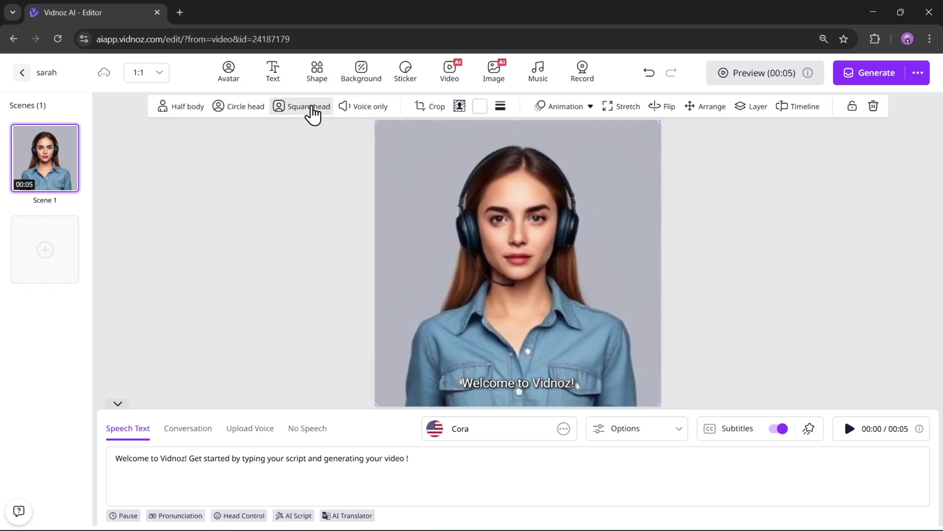
pyautogui.click(193, 113)
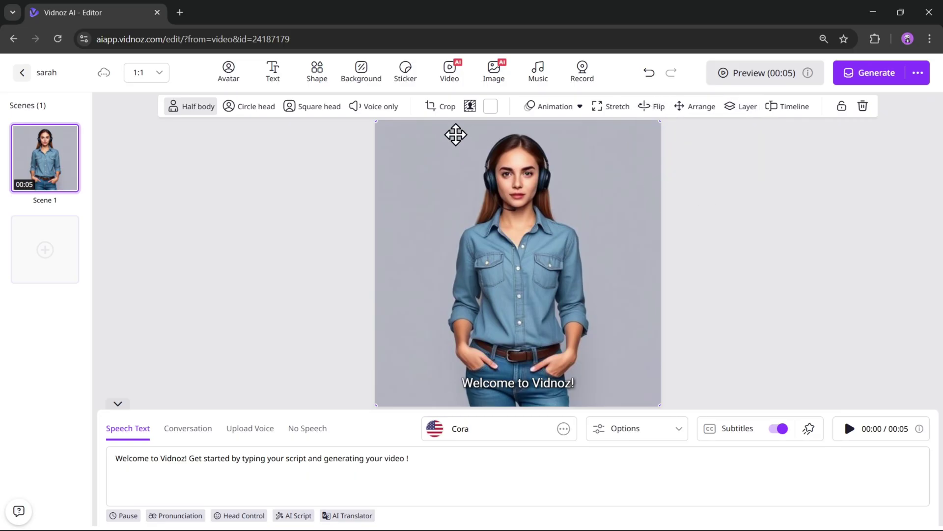
pyautogui.click(470, 106)
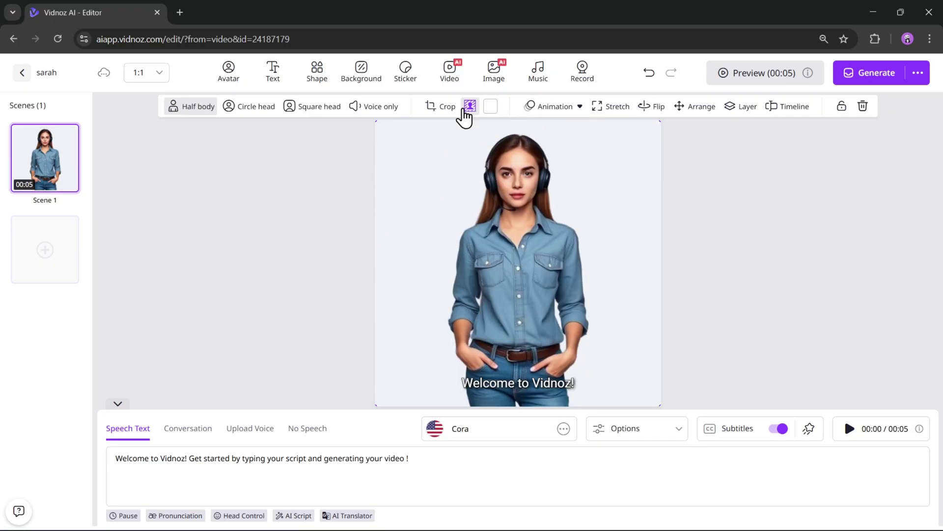
pyautogui.click(476, 111)
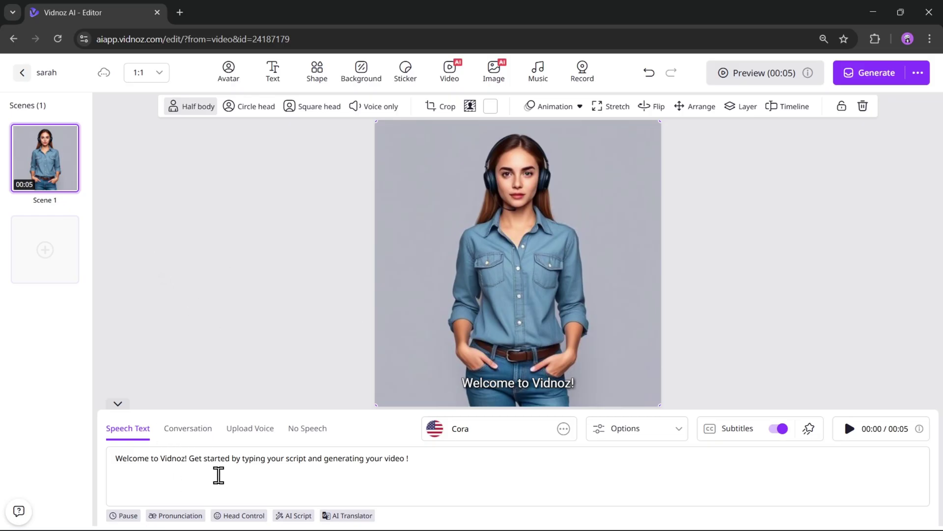
# Step: Check the Conversation, Upload Voice and No Speech modes, then return to the Speech Text script
pyautogui.tripleClick(253, 464)
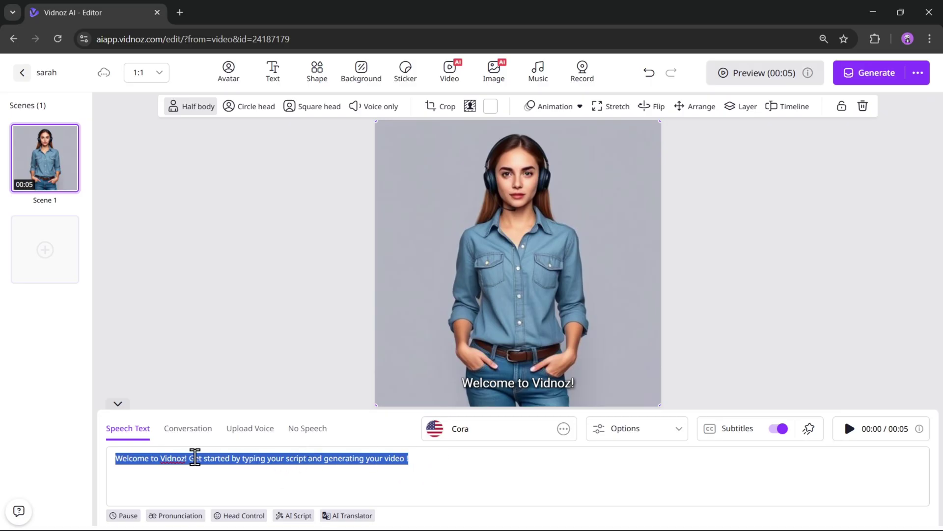
pyautogui.click(265, 461)
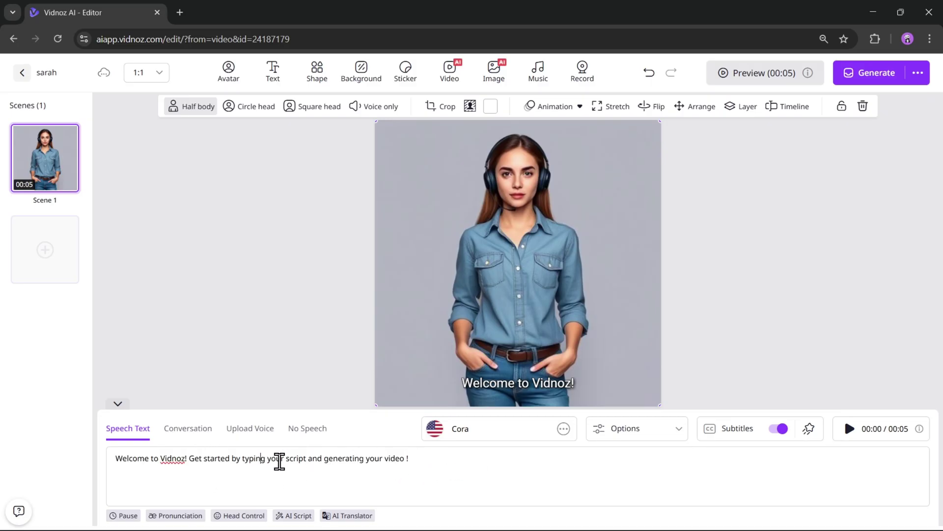
pyautogui.click(188, 432)
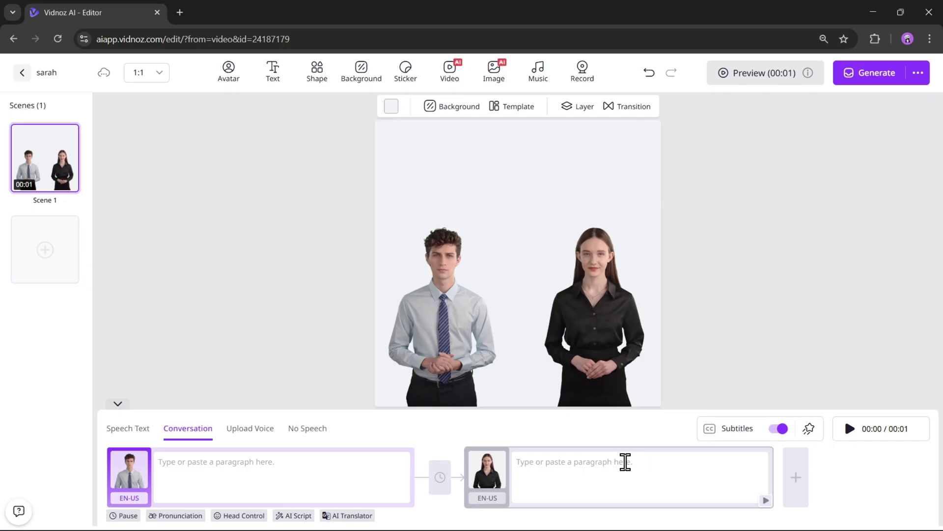
pyautogui.click(254, 440)
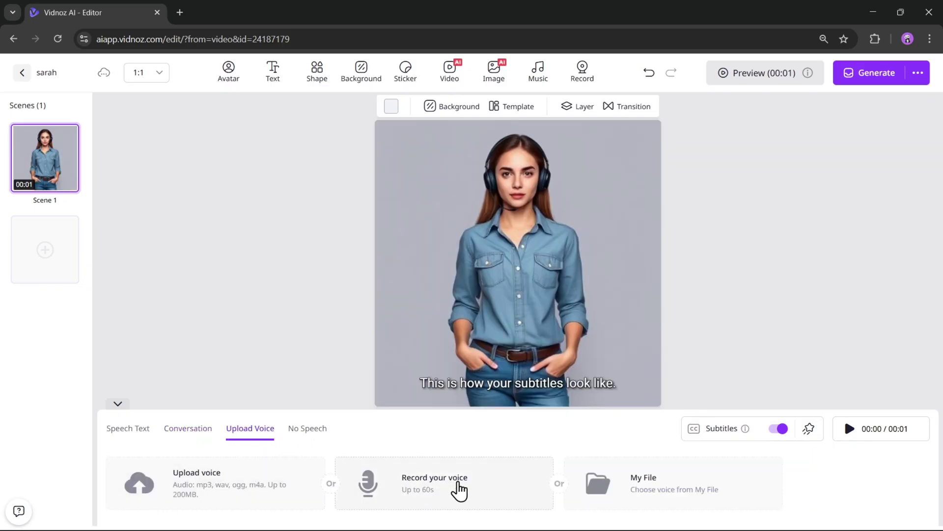
pyautogui.click(311, 435)
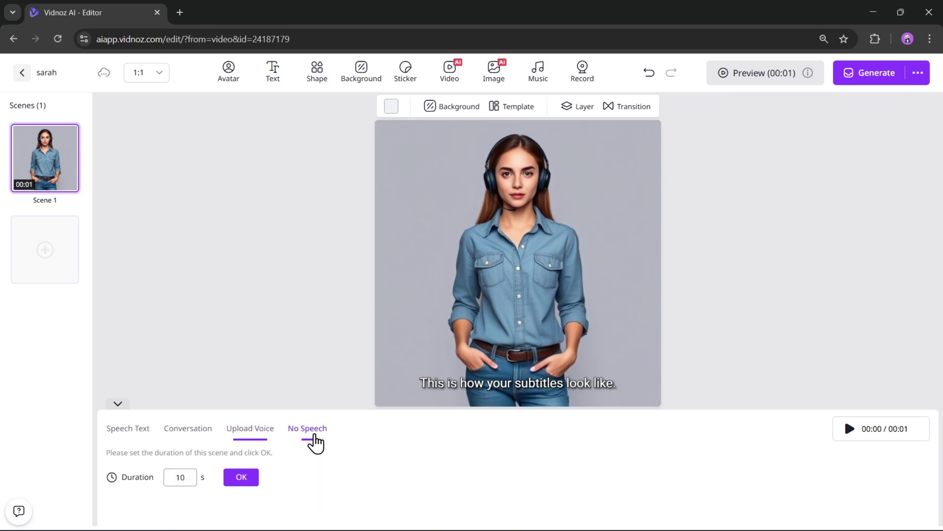
pyautogui.click(127, 432)
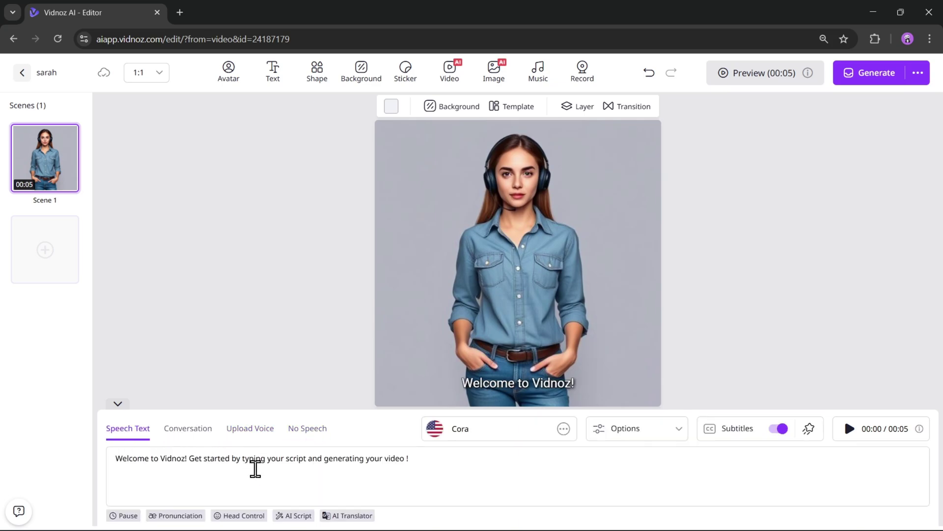
pyautogui.click(374, 461)
# Step: Generate a Friendly-tone script from the example birthday topic and shorten it
pyautogui.click(292, 517)
pyautogui.click(296, 141)
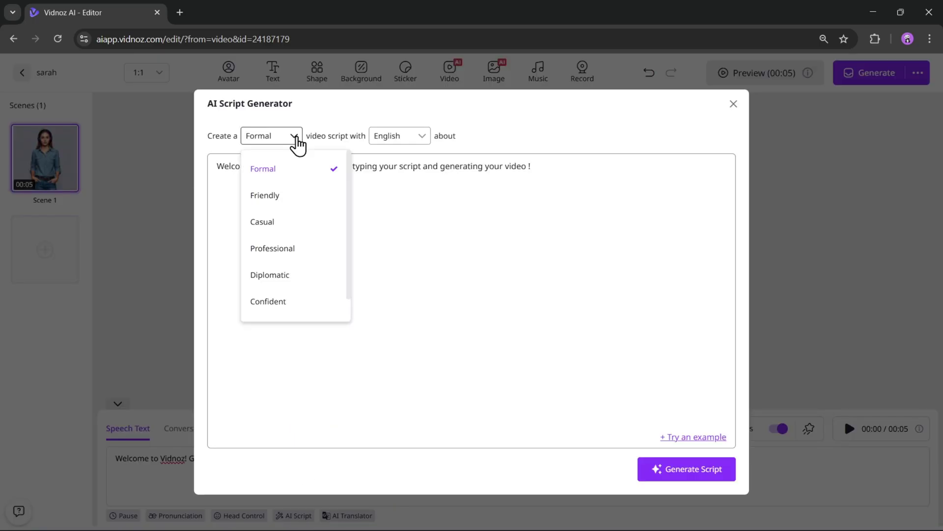
pyautogui.click(291, 196)
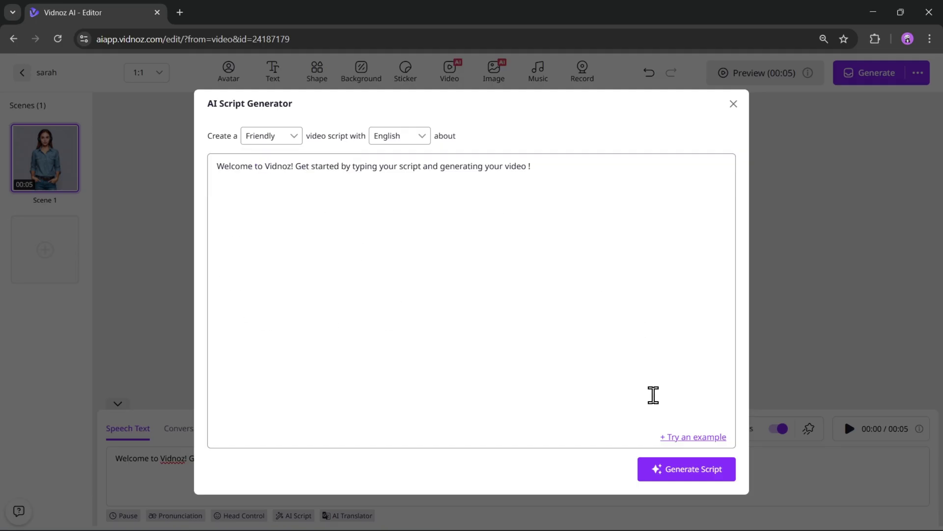
pyautogui.click(690, 437)
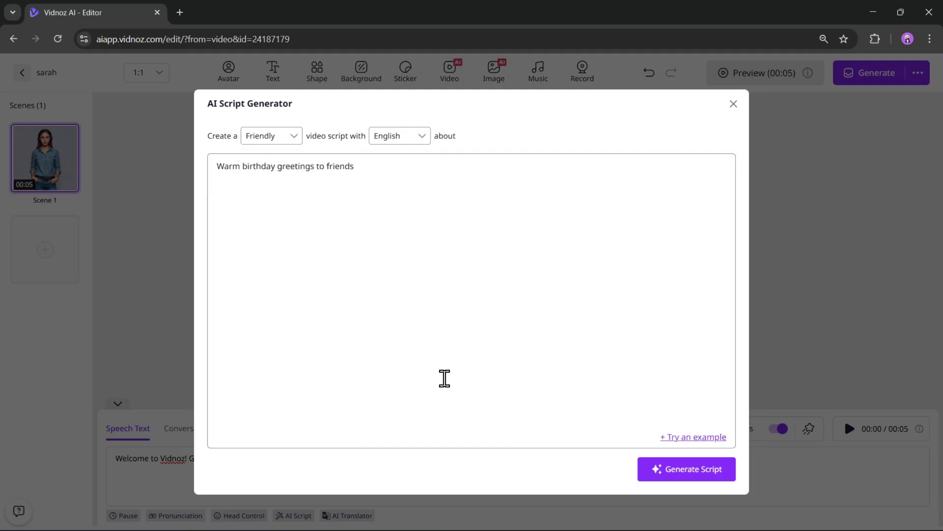
pyautogui.click(683, 472)
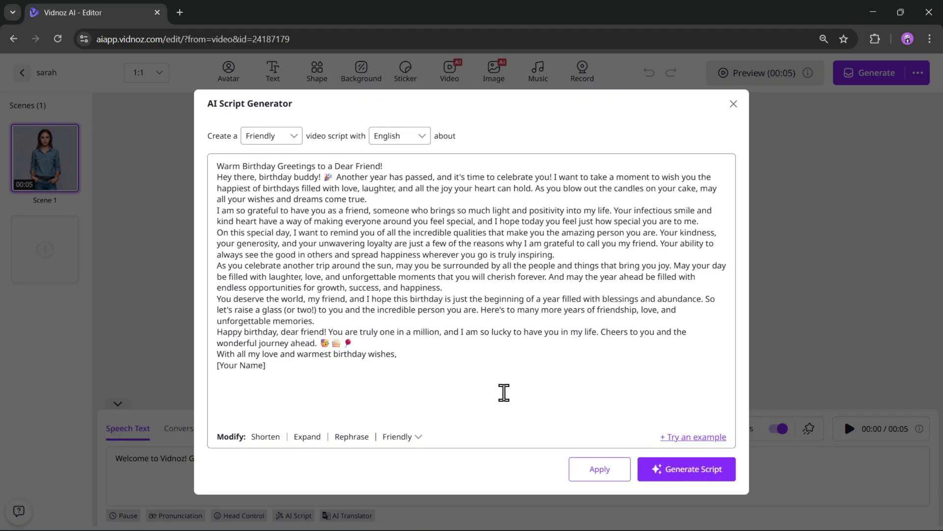
pyautogui.click(267, 437)
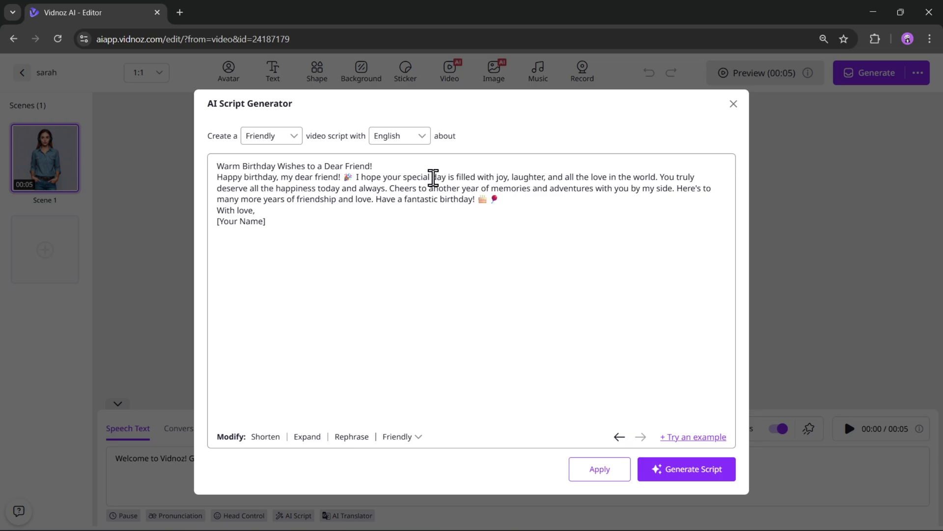
# Step: Apply the birthday script and set the voice to ElevenLabs' Elli with Friendly emotion
pyautogui.click(600, 469)
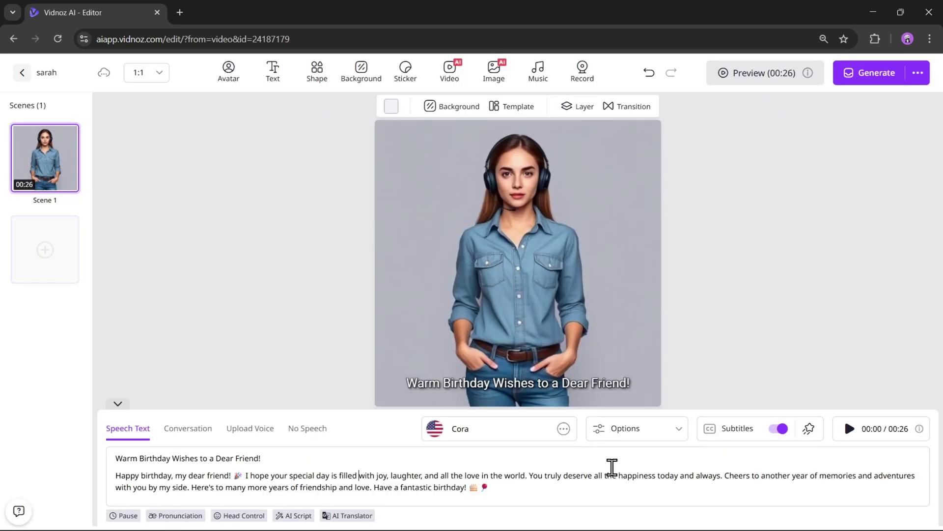
pyautogui.click(541, 439)
pyautogui.click(597, 181)
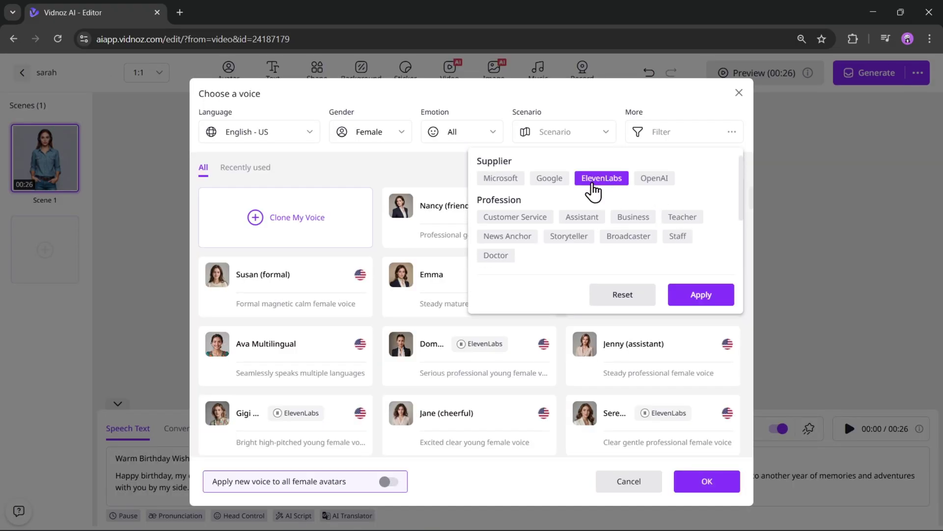
pyautogui.click(701, 295)
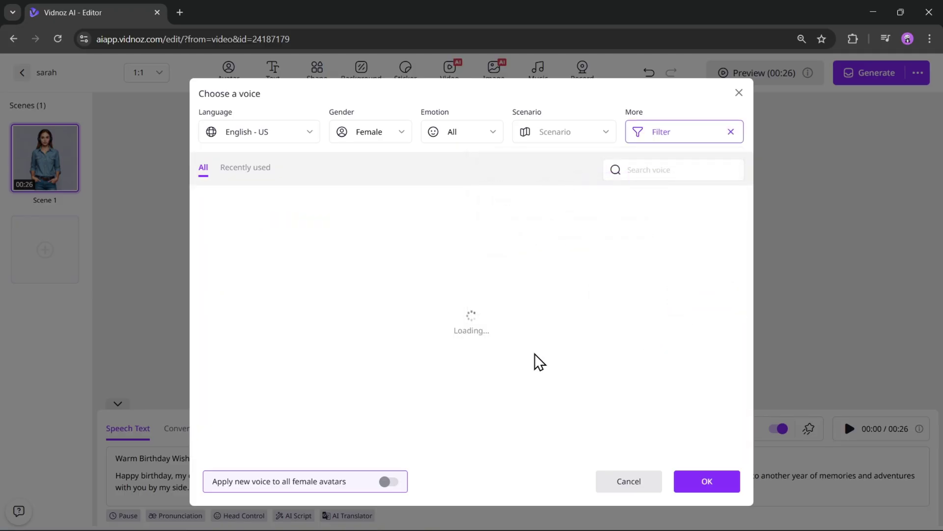
pyautogui.click(430, 216)
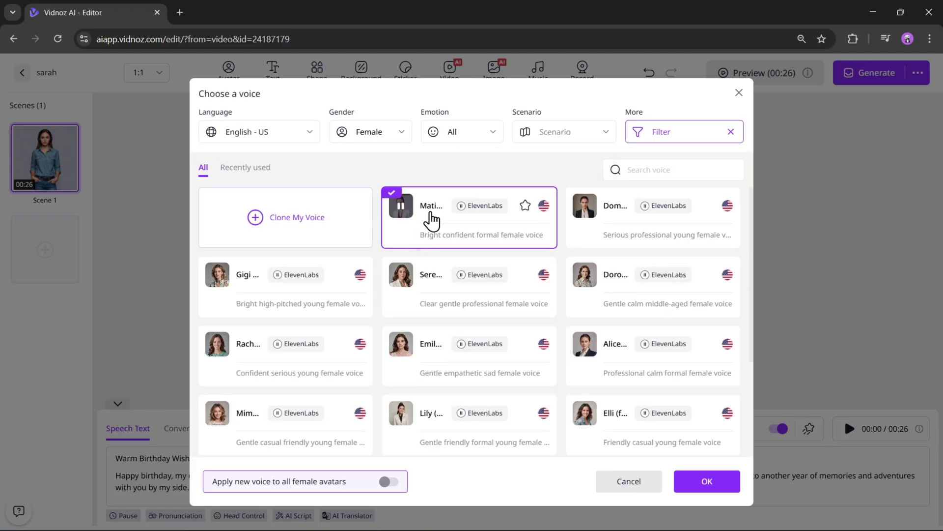
pyautogui.click(625, 227)
pyautogui.click(472, 140)
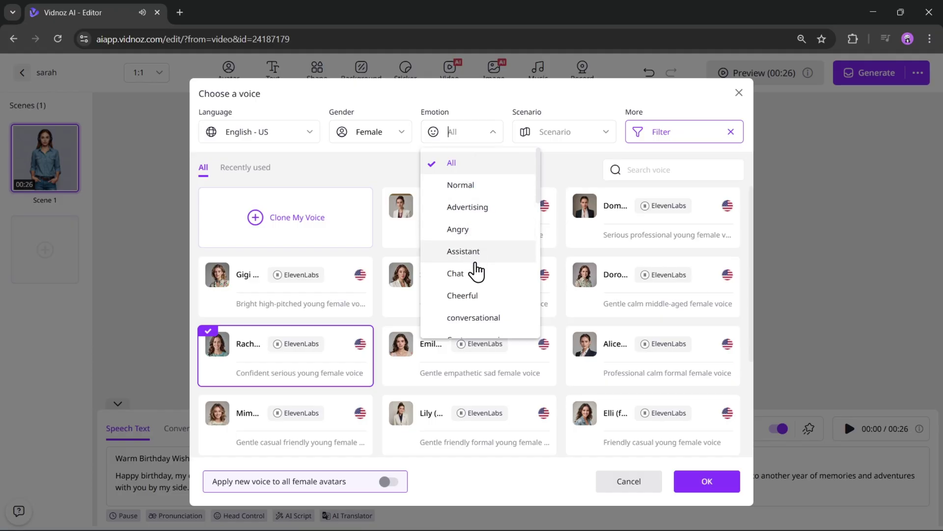
pyautogui.scroll(-3, 476, 270)
pyautogui.click(434, 221)
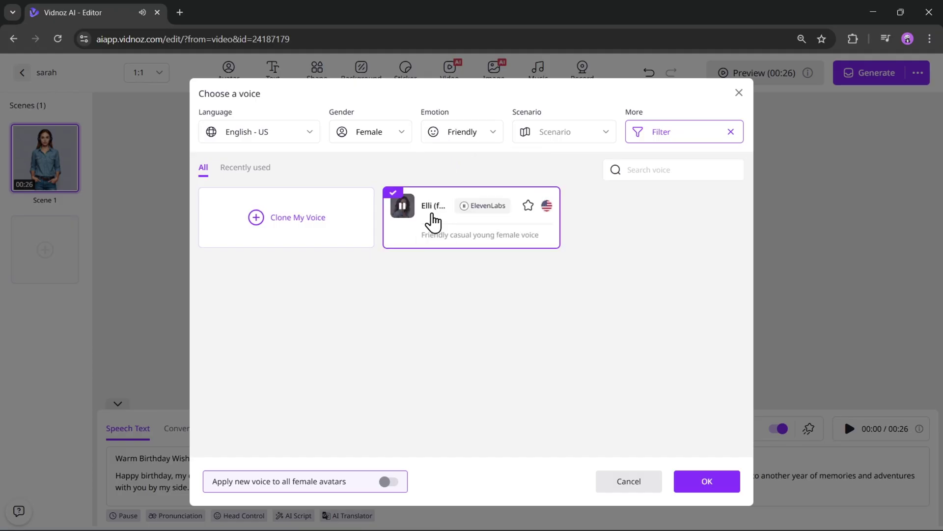
pyautogui.click(529, 205)
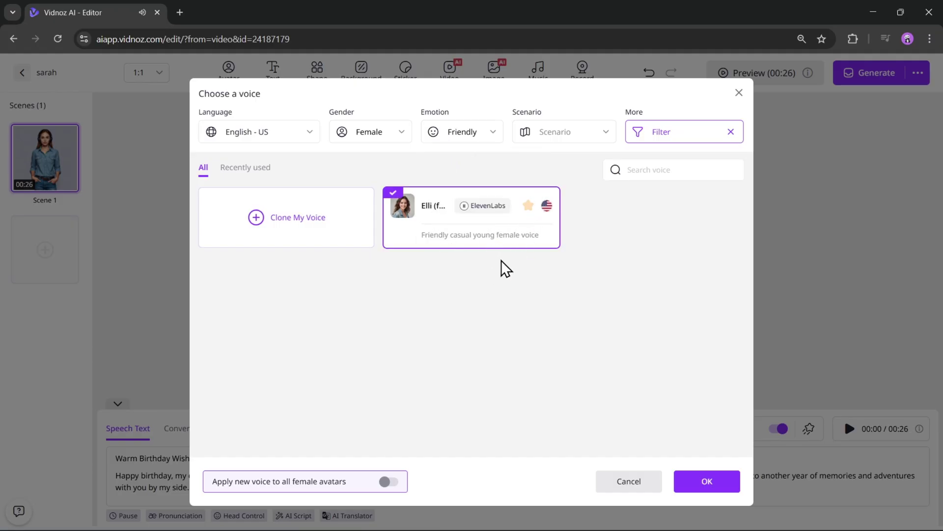
pyautogui.click(707, 482)
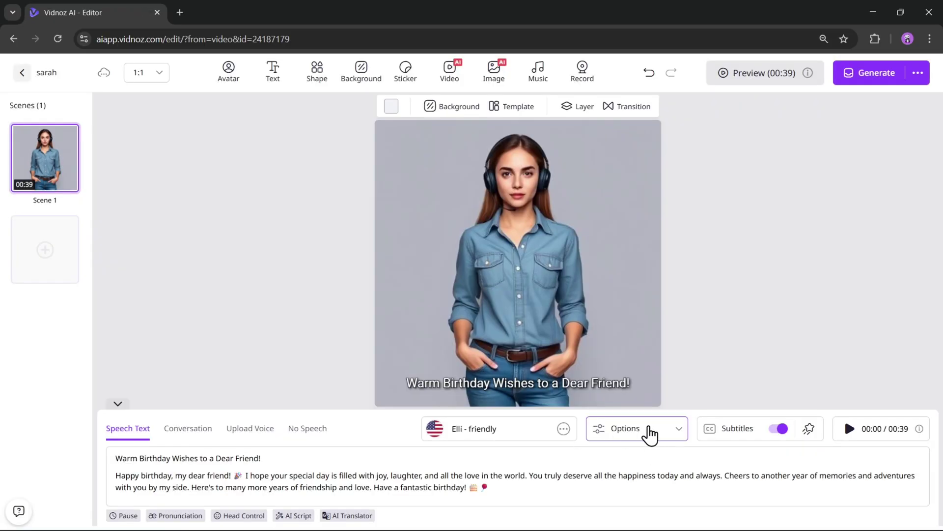
# Step: Turn the scene's subtitles off
pyautogui.moveTo(674, 437)
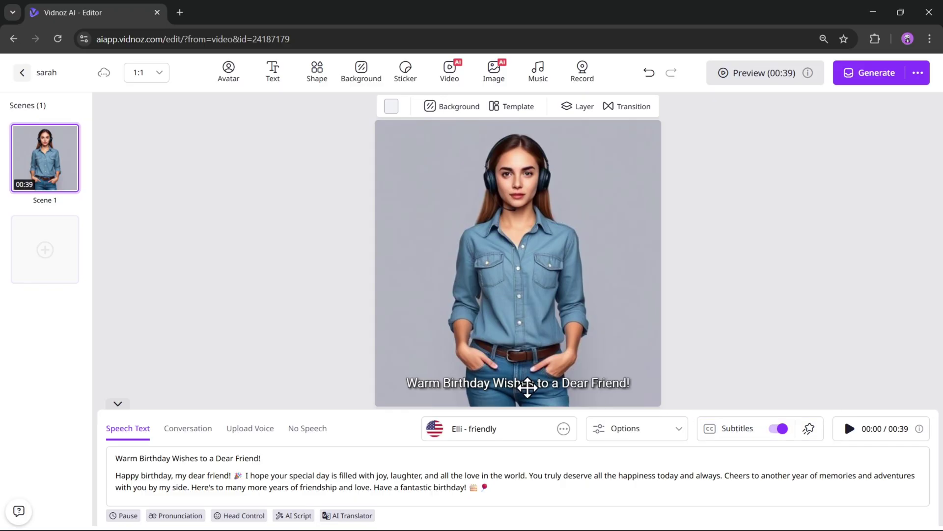
pyautogui.click(809, 428)
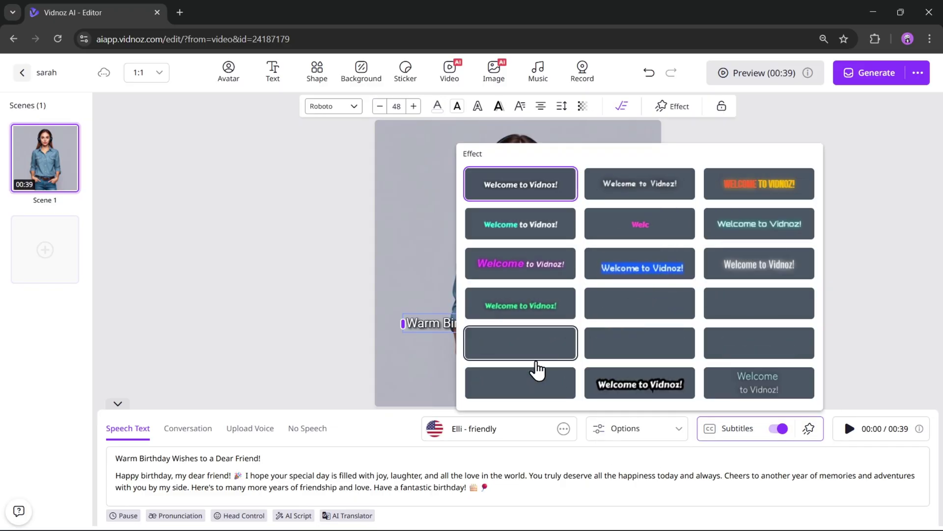
pyautogui.click(379, 472)
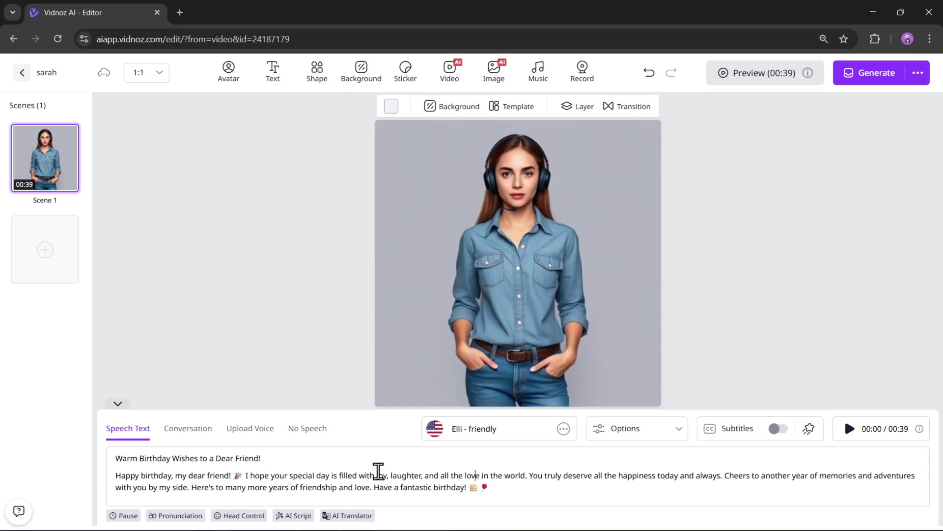
# Step: Insert four 1-second Happy and Shake head cues at points through the birthday script
pyautogui.click(241, 516)
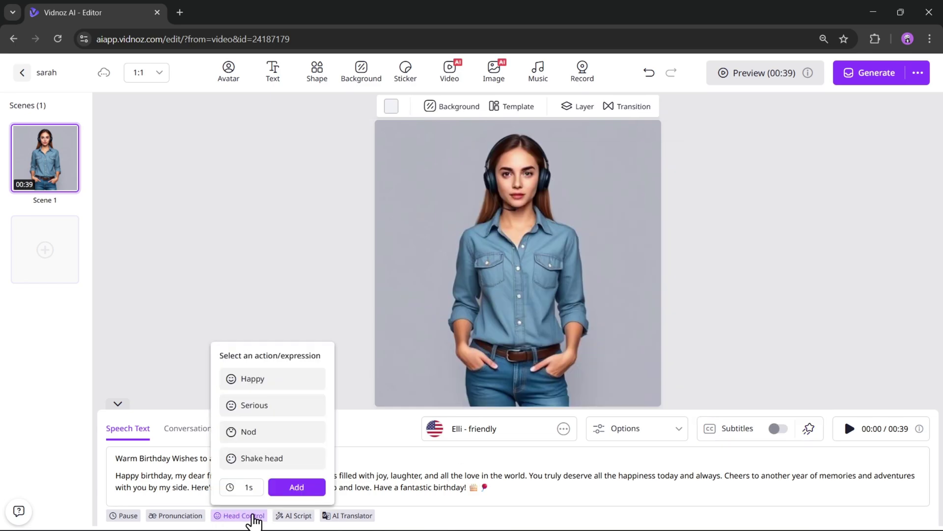
pyautogui.click(255, 386)
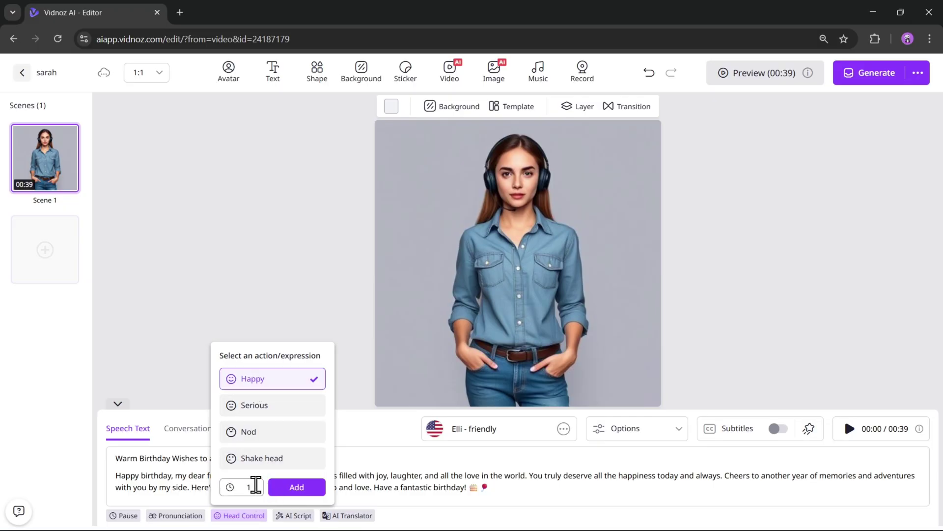
pyautogui.click(296, 487)
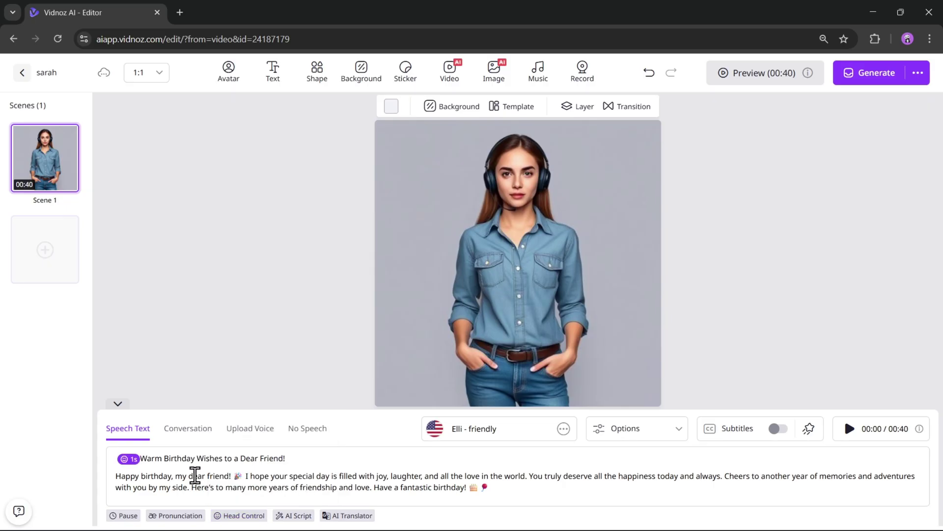
pyautogui.click(134, 459)
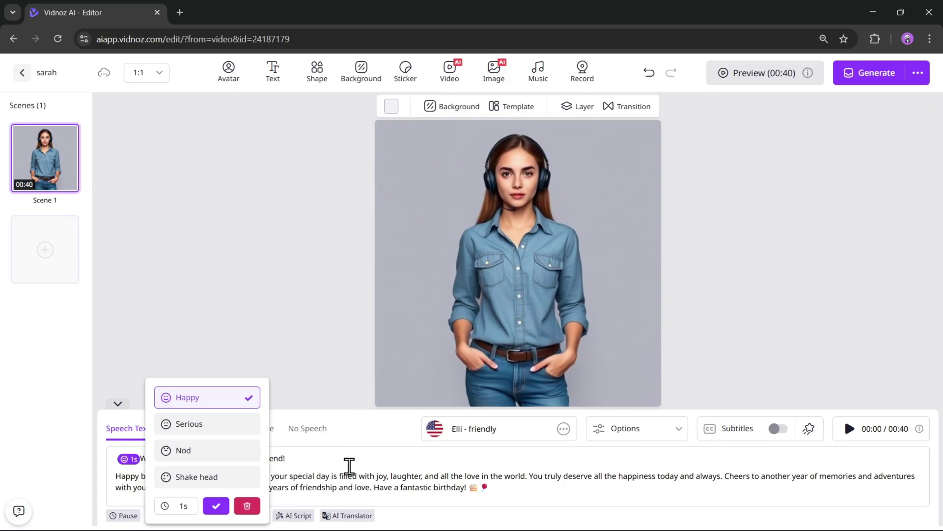
pyautogui.click(216, 505)
pyautogui.click(241, 515)
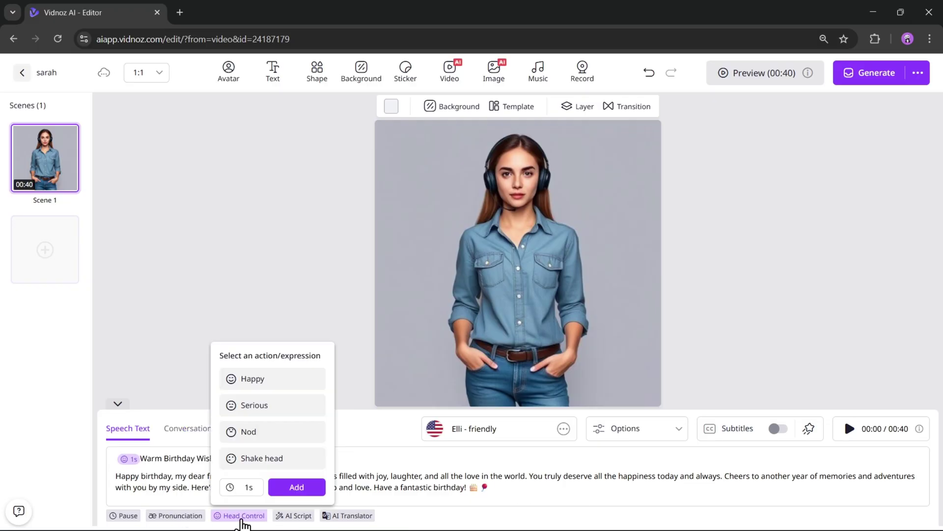
pyautogui.click(296, 487)
pyautogui.click(241, 515)
pyautogui.click(268, 458)
pyautogui.click(271, 386)
pyautogui.click(296, 487)
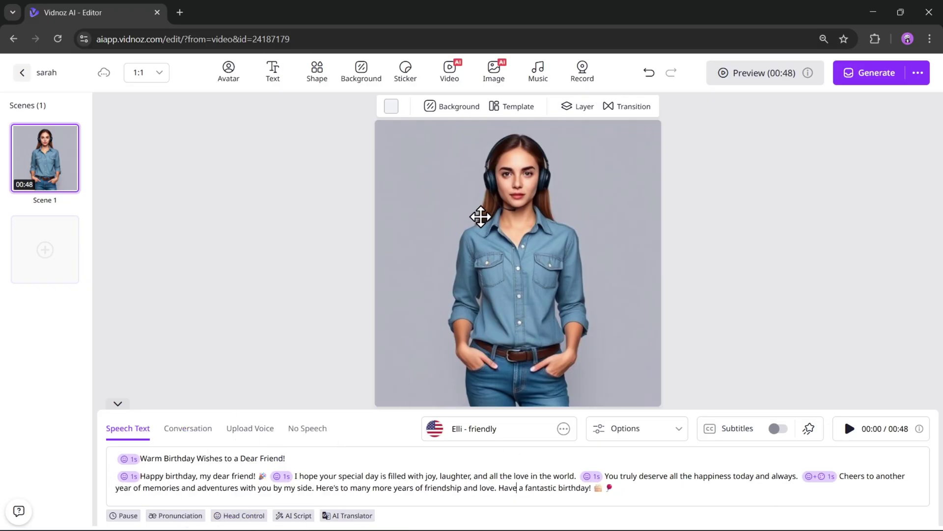
# Step: Replace the avatar's grey backdrop with the festive Christmas living-room background
pyautogui.click(442, 190)
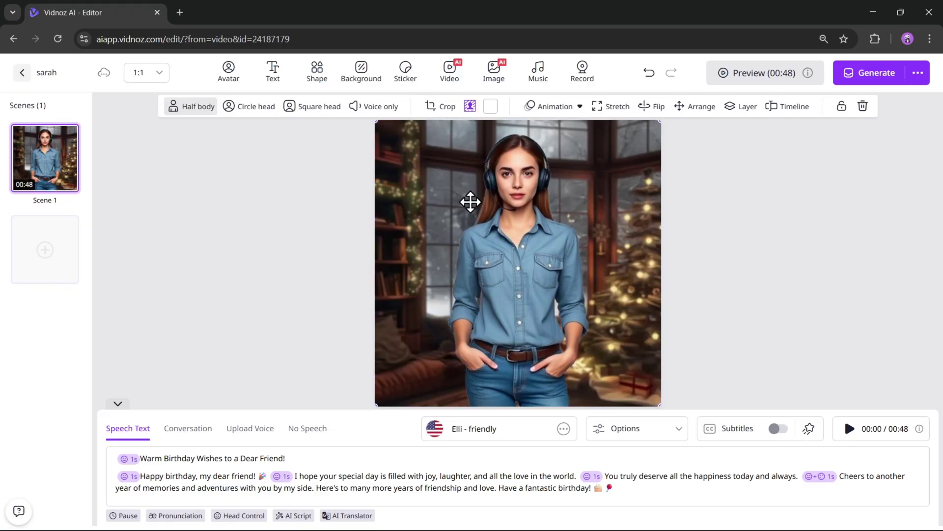
pyautogui.click(361, 72)
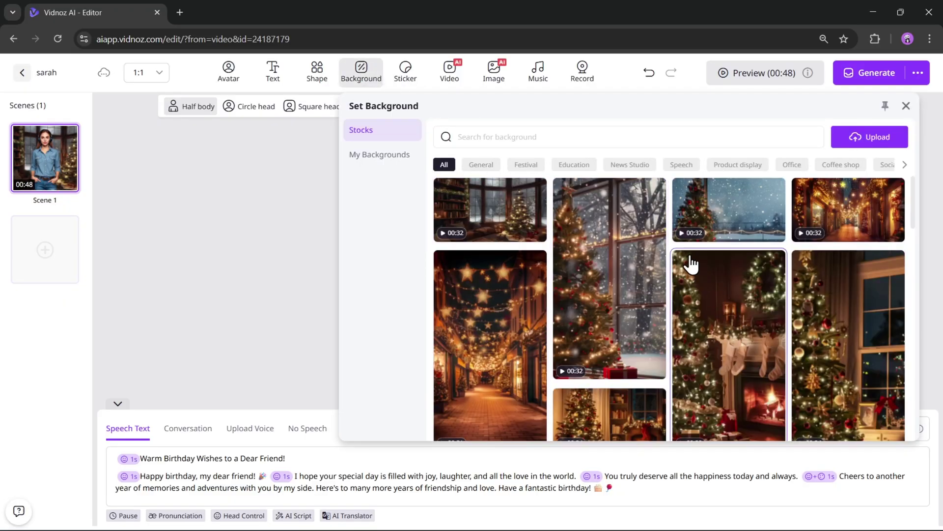
pyautogui.scroll(-10, 752, 274)
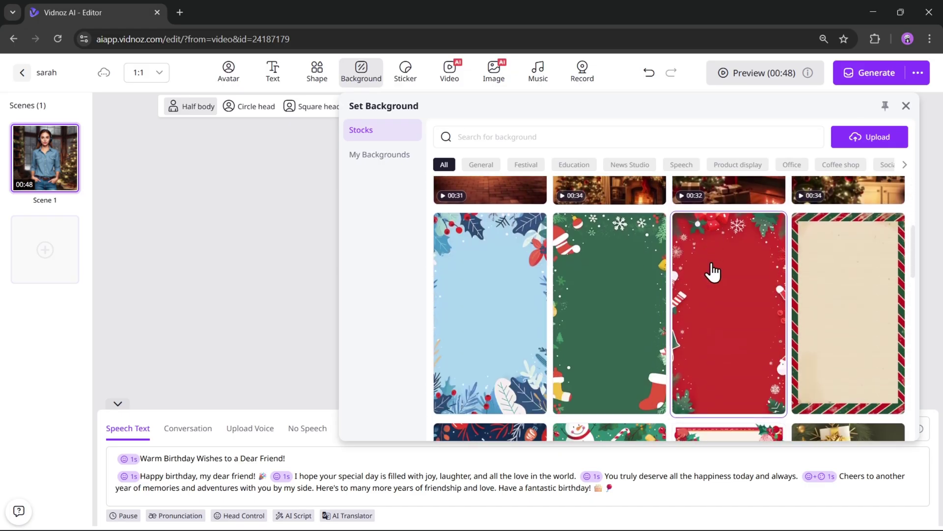
pyautogui.click(567, 107)
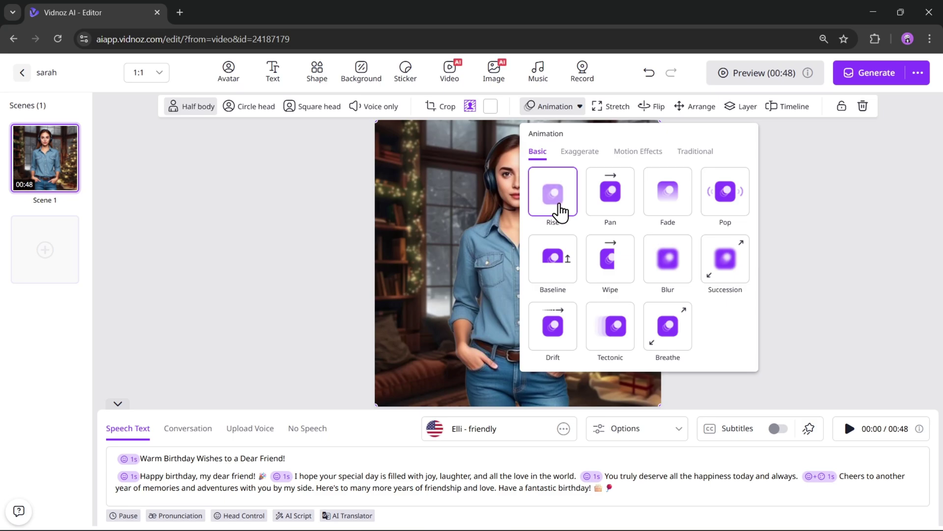
# Step: Place the sparkle sticker in the canvas's top-right corner
pyautogui.click(877, 230)
pyautogui.click(407, 79)
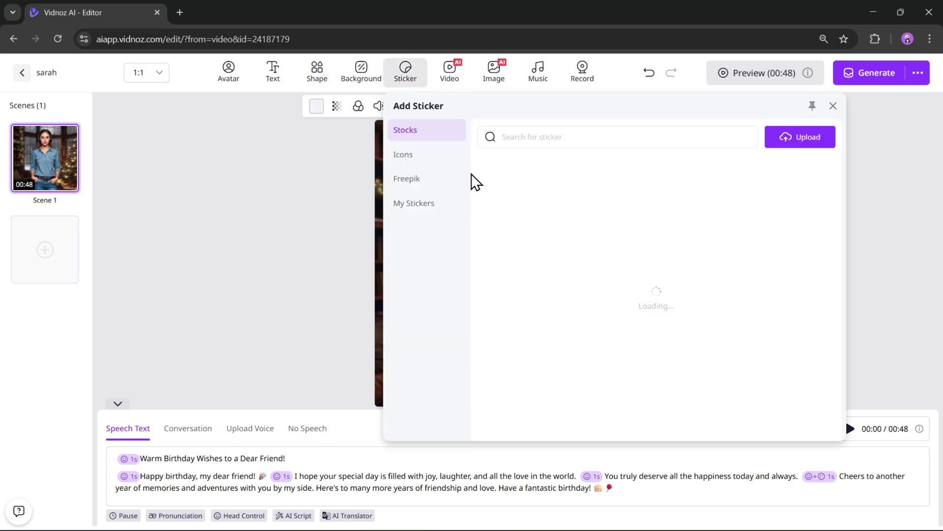
pyautogui.click(701, 244)
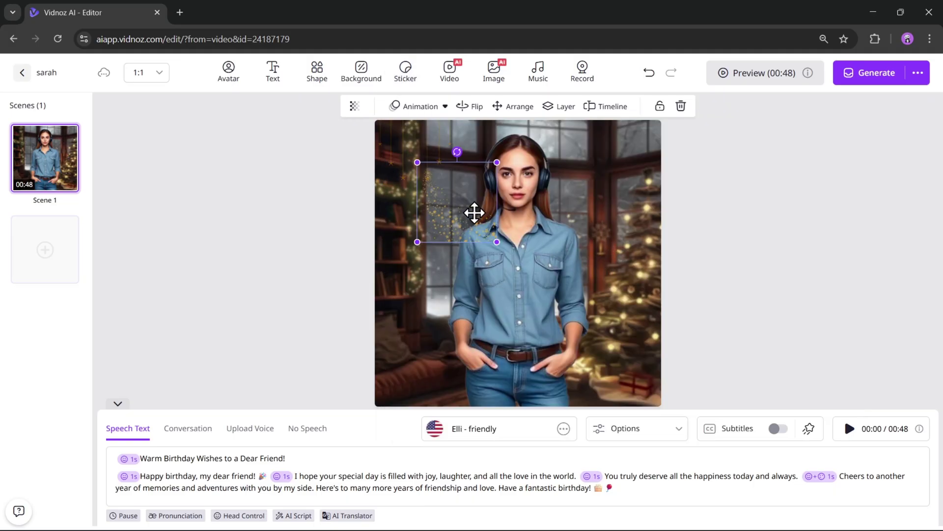
pyautogui.moveTo(474, 213); pyautogui.dragTo(668, 158)
pyautogui.click(668, 159)
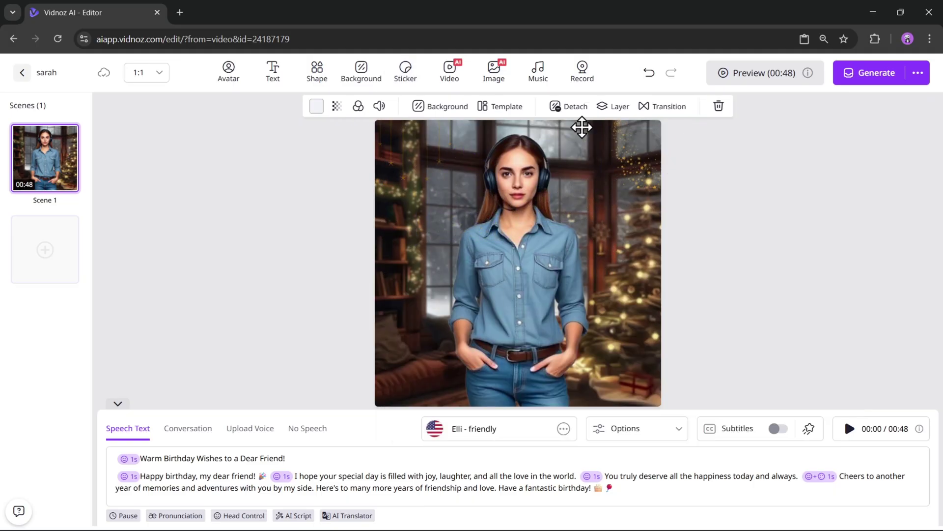
# Step: Add the Happy Whistling Ukulele track as background music at 32% volume
pyautogui.click(539, 73)
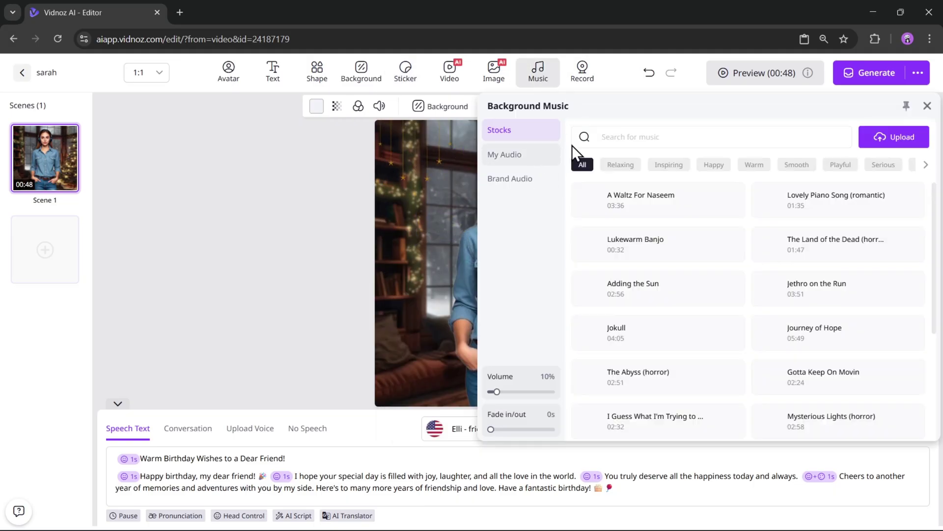
pyautogui.click(652, 209)
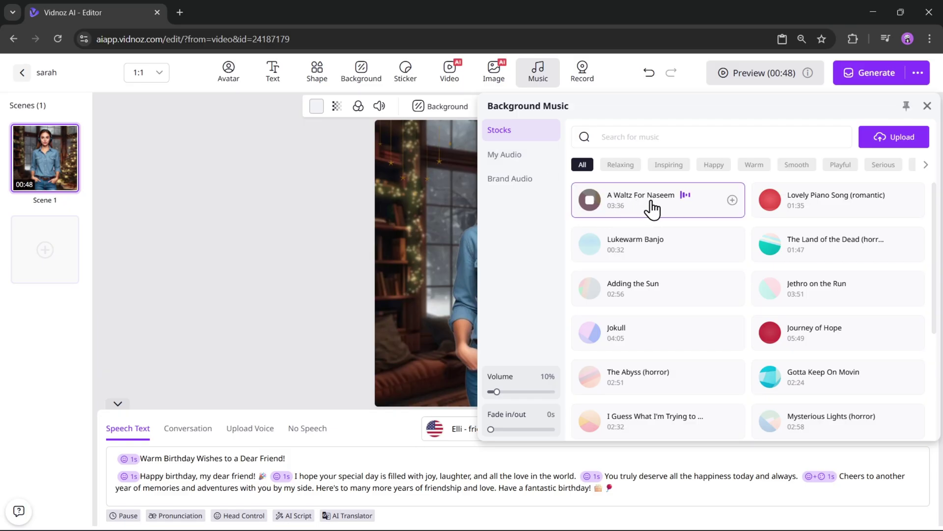
pyautogui.click(733, 334)
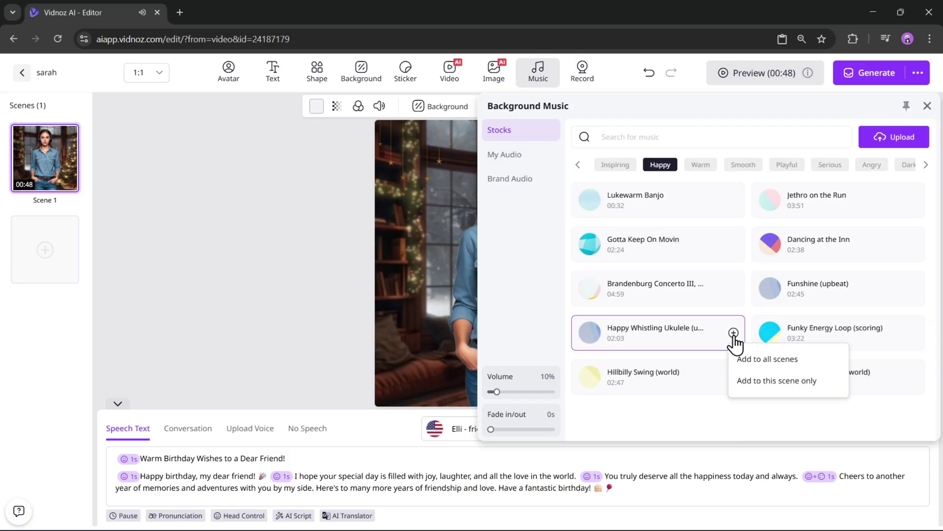
pyautogui.moveTo(732, 336)
pyautogui.click(760, 359)
pyautogui.moveTo(497, 391); pyautogui.dragTo(522, 390)
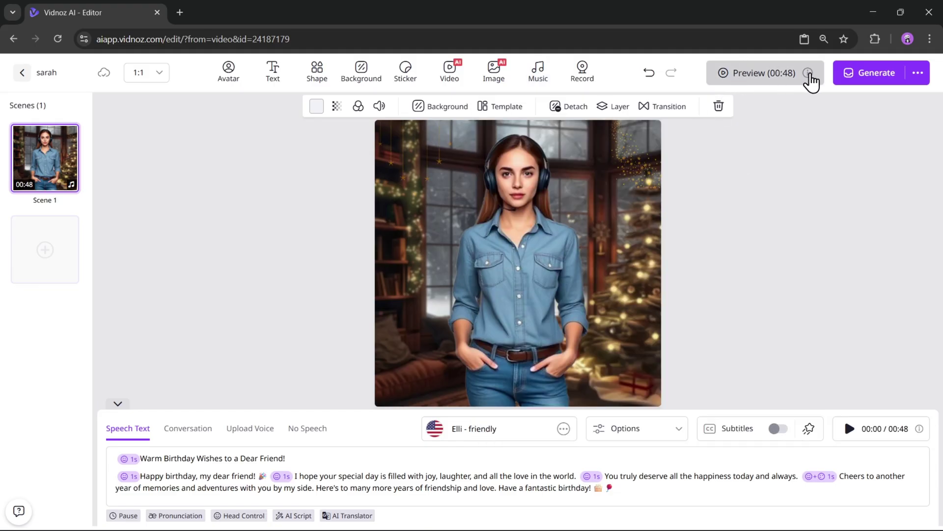
# Step: Preview the video with a pause and resume, then bring up the 60-credit generation summary
pyautogui.click(809, 76)
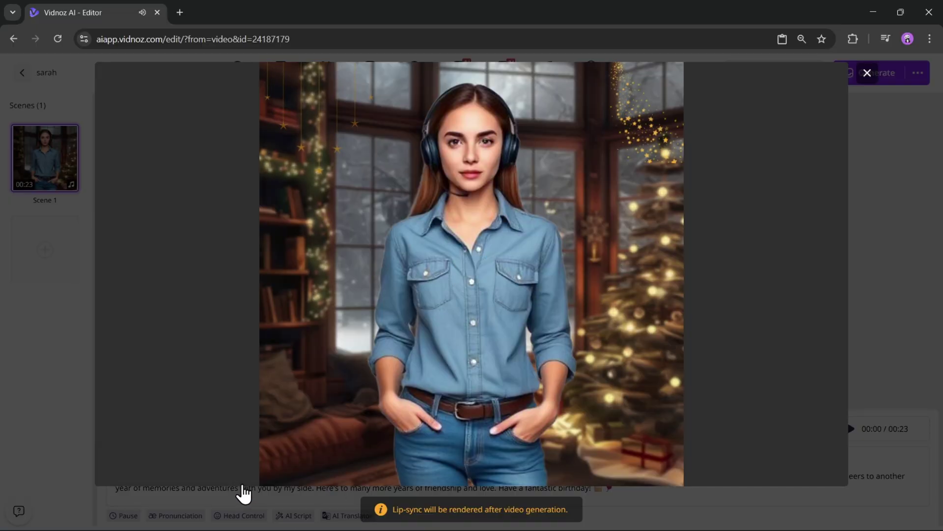
pyautogui.click(115, 465)
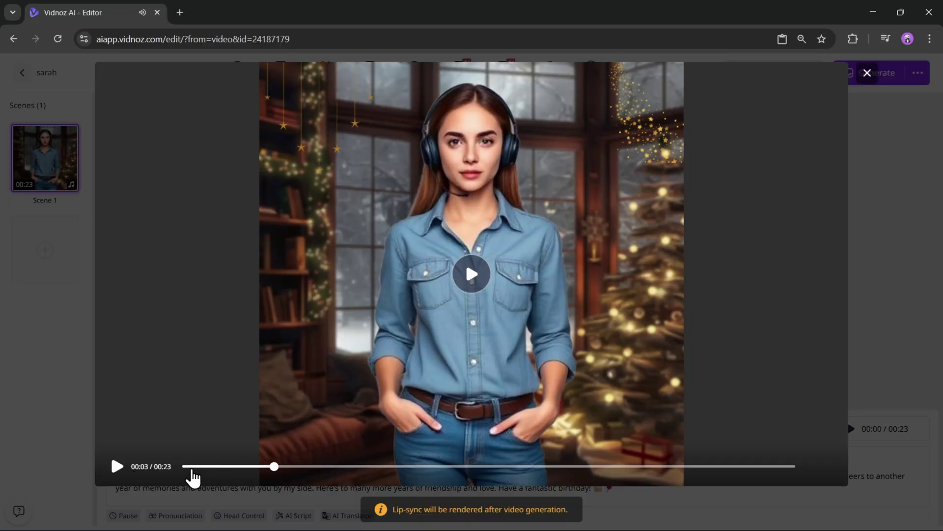
pyautogui.click(193, 474)
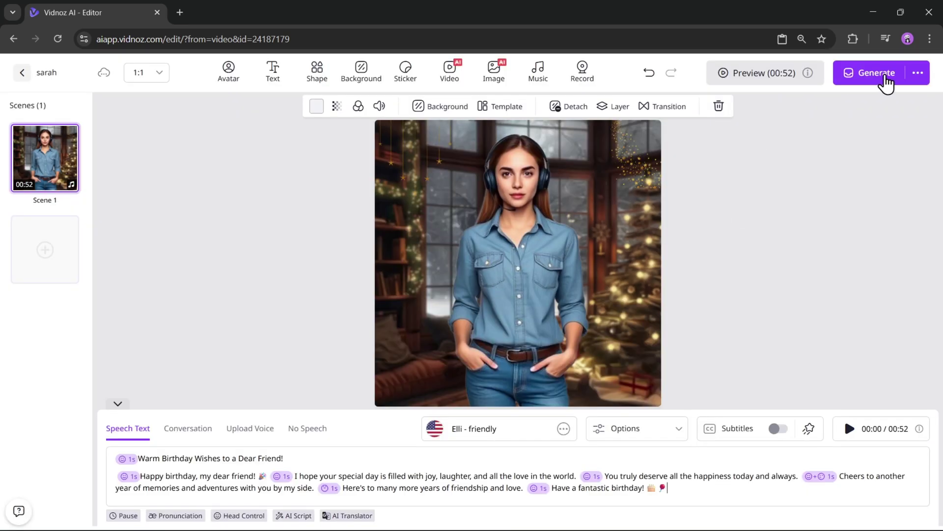
pyautogui.click(884, 78)
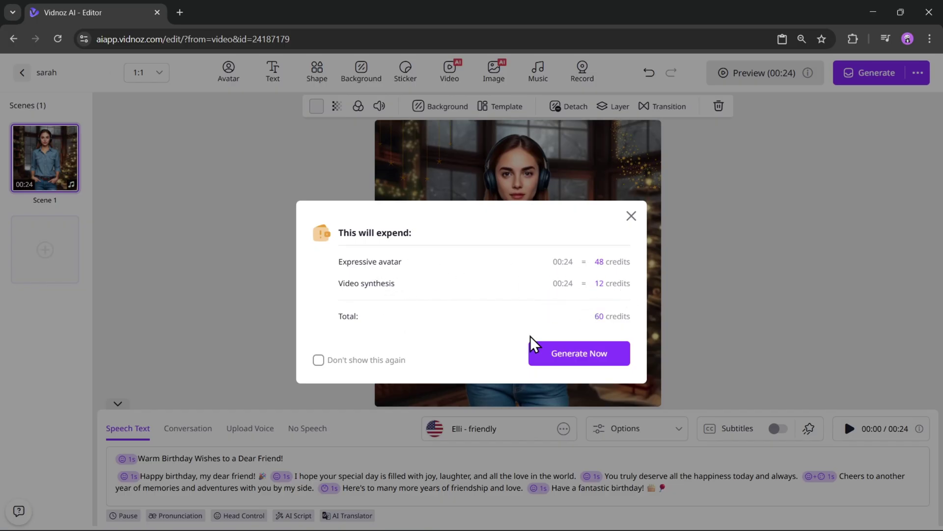
# Step: Confirm spending 60 credits to generate the birthday video, then browse the home page
pyautogui.click(595, 356)
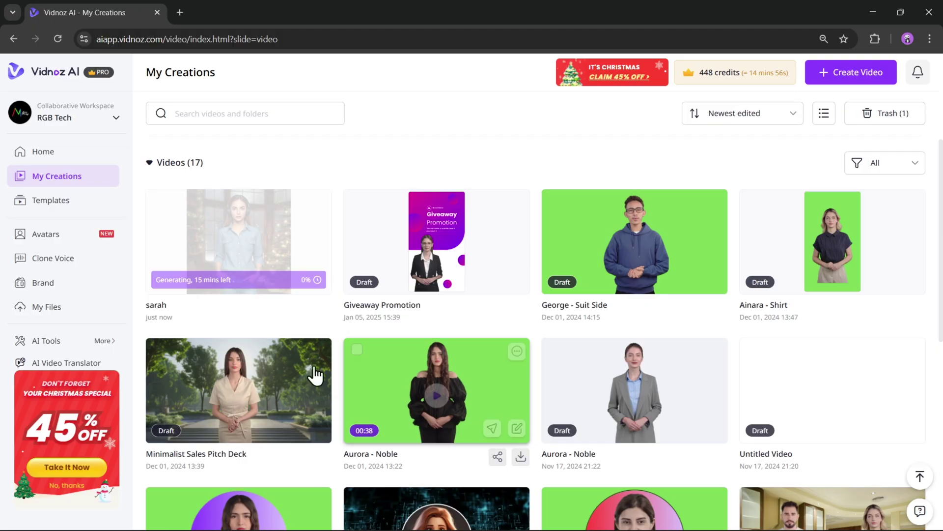
pyautogui.scroll(-4, 703, 377)
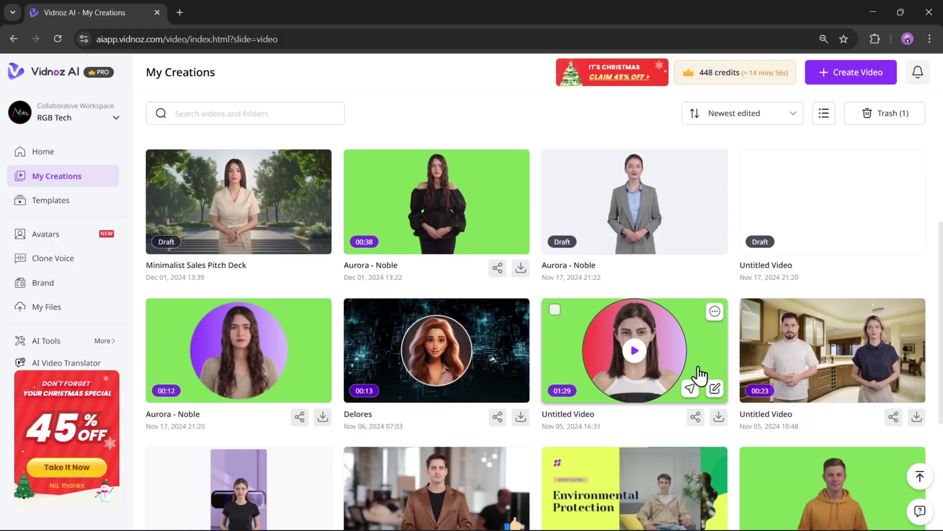
pyautogui.scroll(6, 569, 375)
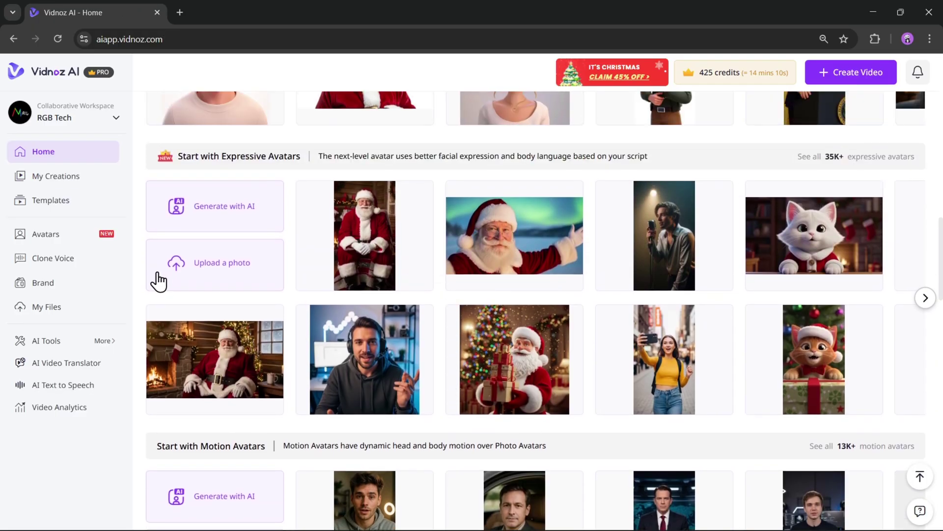
# Step: Upload the woman's portrait photo for a new avatar and clear the default name
pyautogui.click(216, 285)
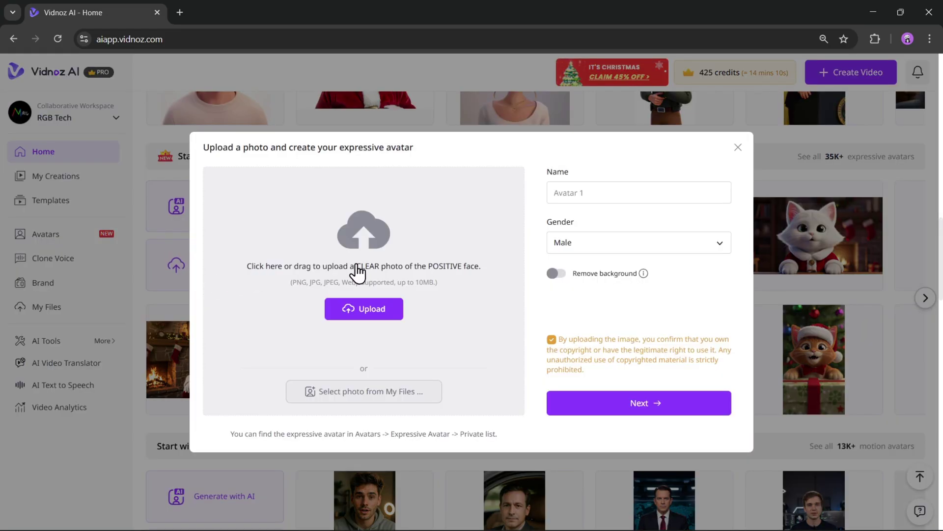
pyautogui.click(333, 276)
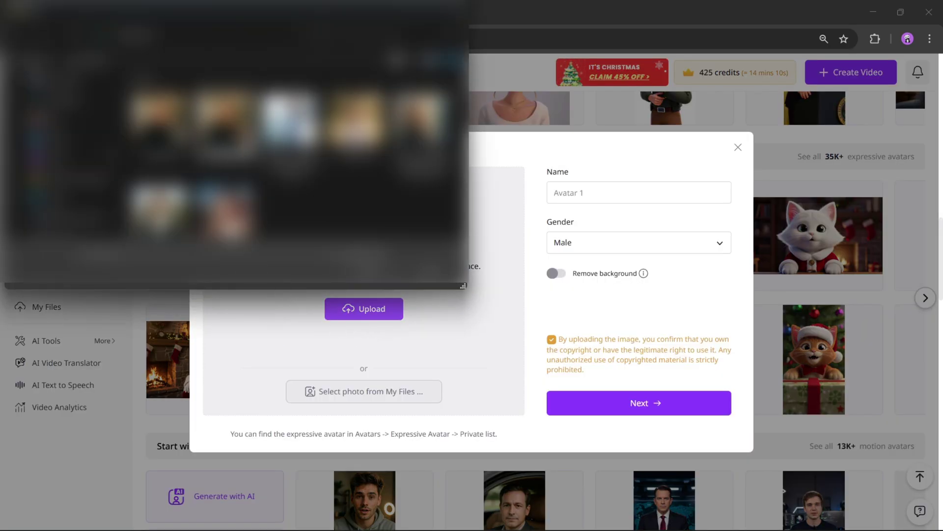
pyautogui.doubleClick(228, 126)
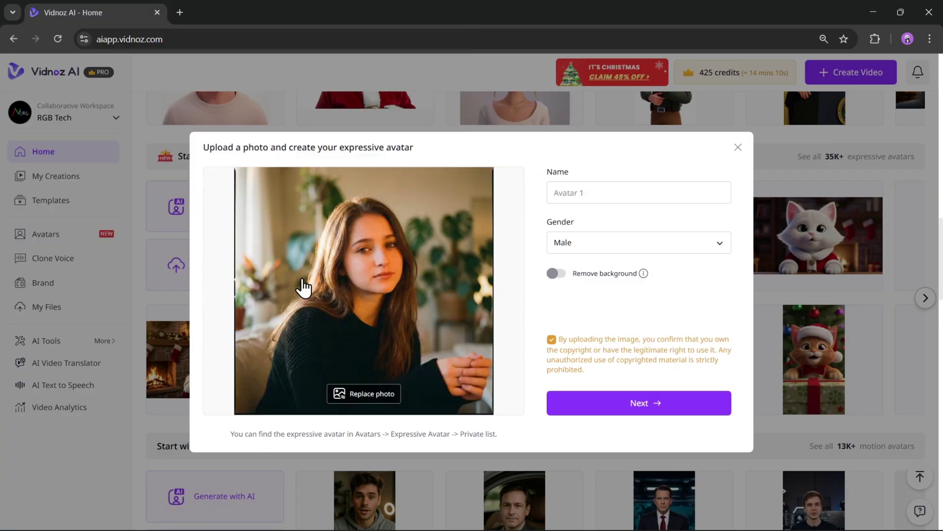
pyautogui.click(558, 191)
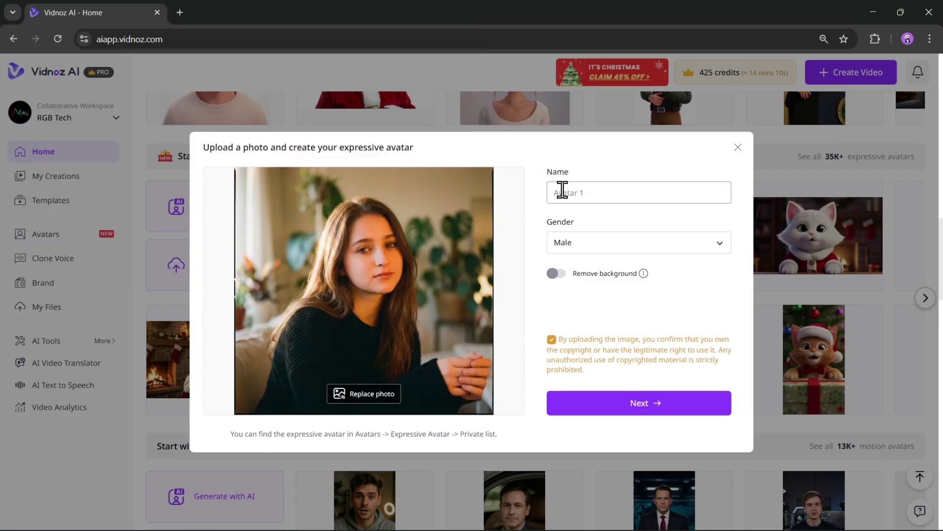
pyautogui.press('BackSpace')
pyautogui.press('BackSpace')
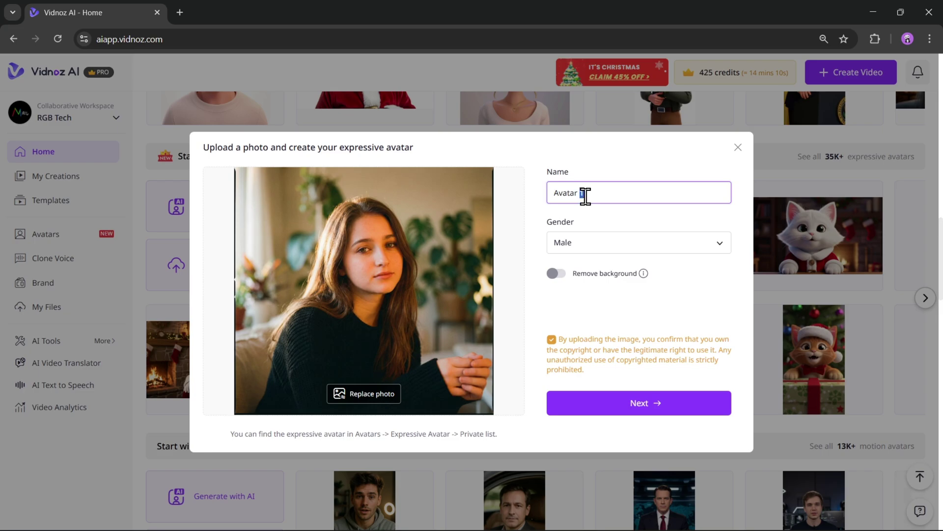
pyautogui.press('BackSpace')
pyautogui.press('BackSpace')
pyautogui.press('BackSpace')
pyautogui.press('BackSpace')
pyautogui.press('BackSpace')
pyautogui.press('BackSpace')
# Step: Set the avatar's gender to Female, keep the original background, and create the avatar
pyautogui.click(629, 246)
pyautogui.click(629, 297)
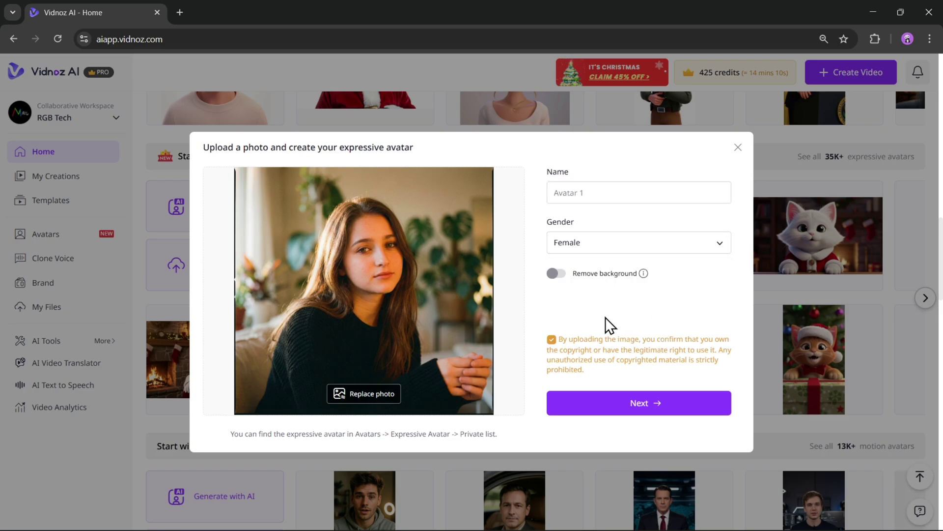
pyautogui.click(556, 274)
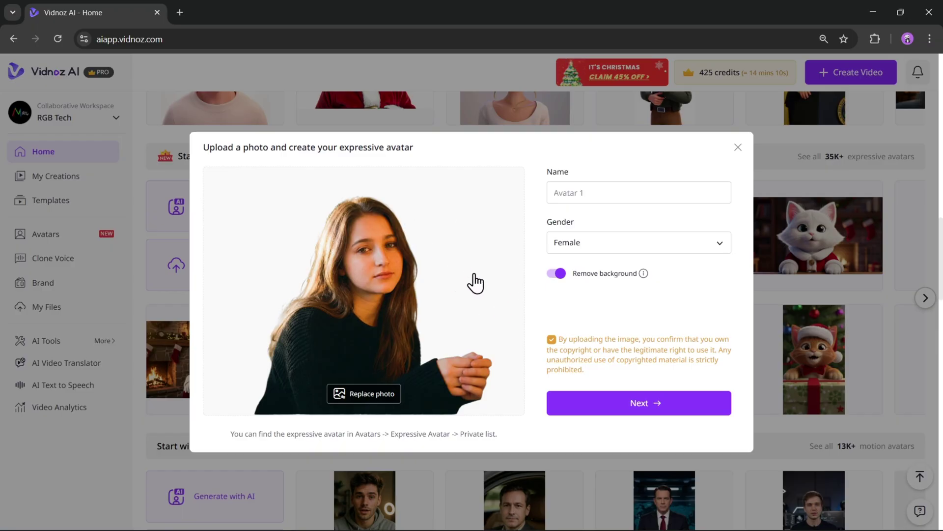
pyautogui.click(558, 274)
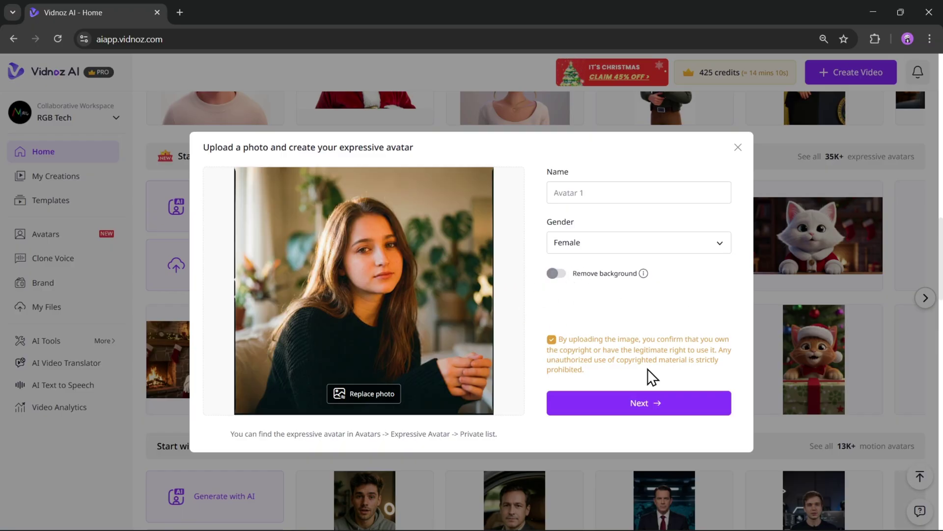
pyautogui.click(640, 407)
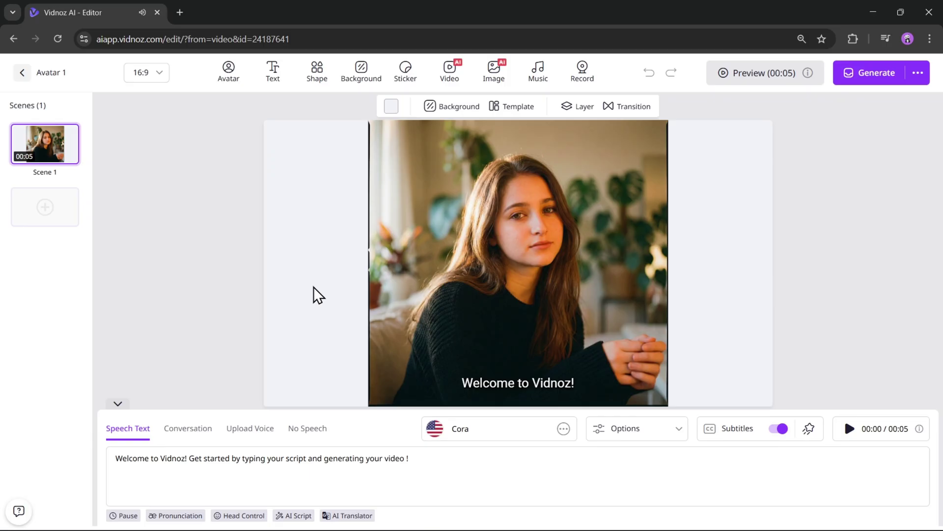
pyautogui.click(411, 212)
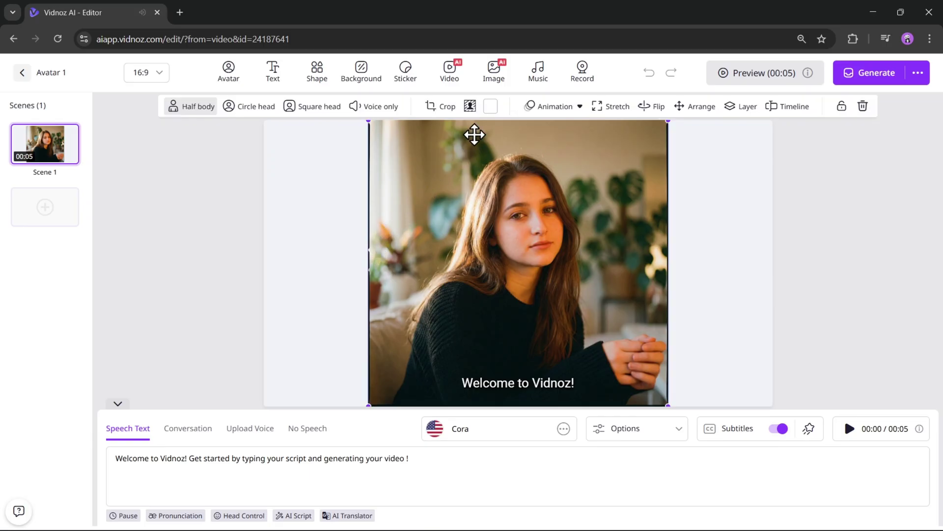
# Step: Cut the avatar out of its photo background and apply an office background
pyautogui.click(470, 106)
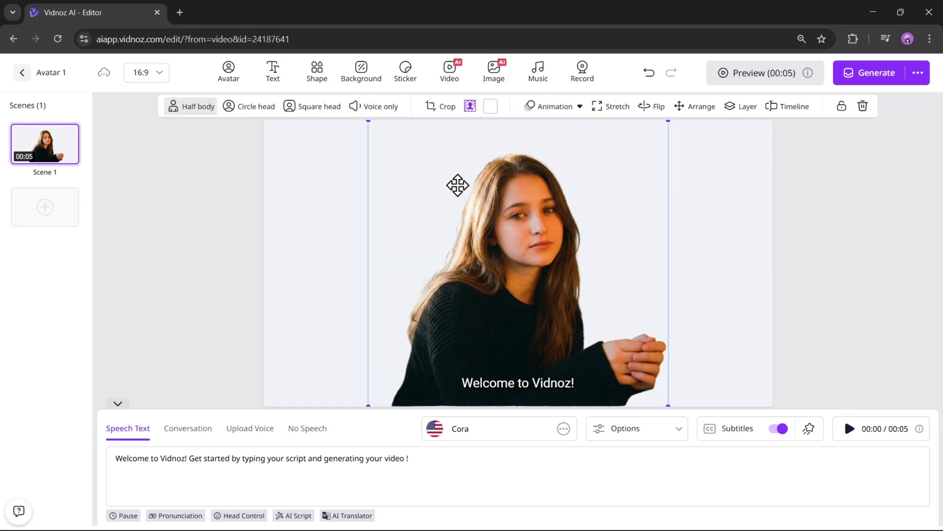
pyautogui.click(360, 73)
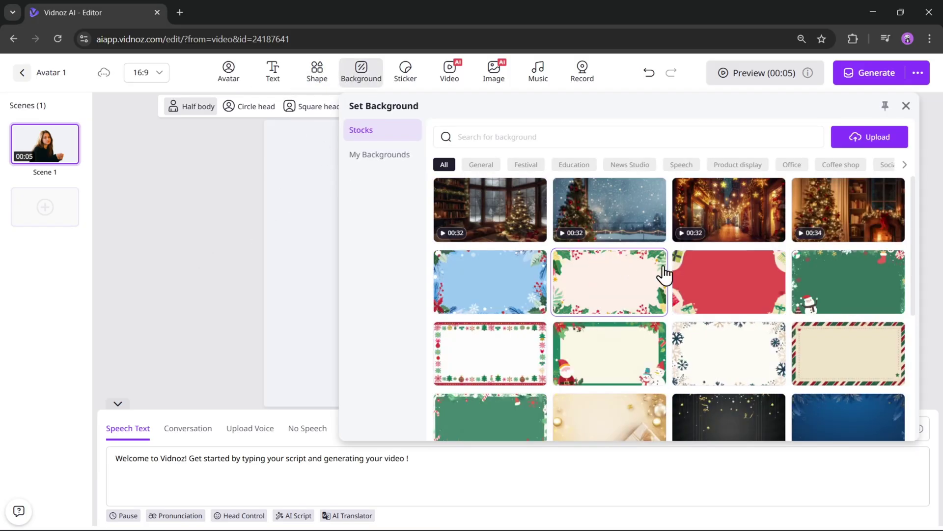
pyautogui.scroll(-5, 702, 312)
pyautogui.click(735, 315)
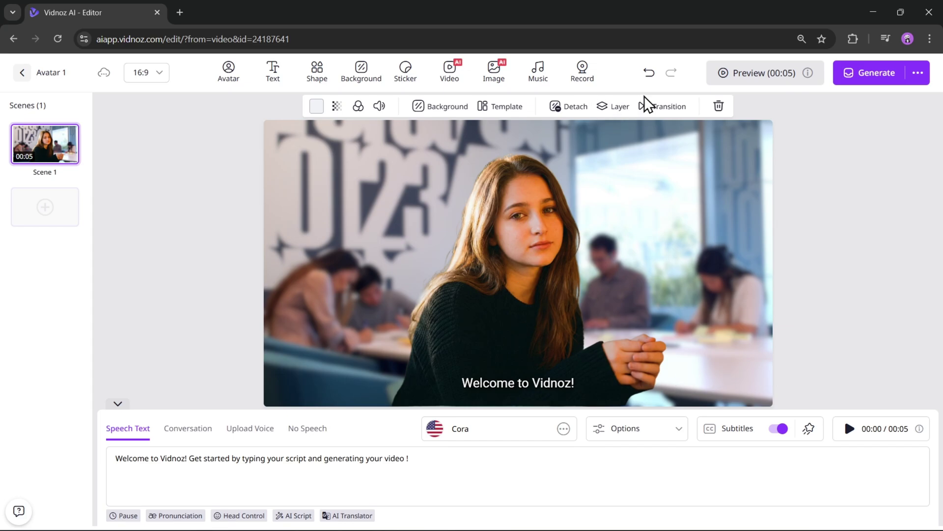
# Step: Replace the background with the bright office scene from the Office filter
pyautogui.click(362, 74)
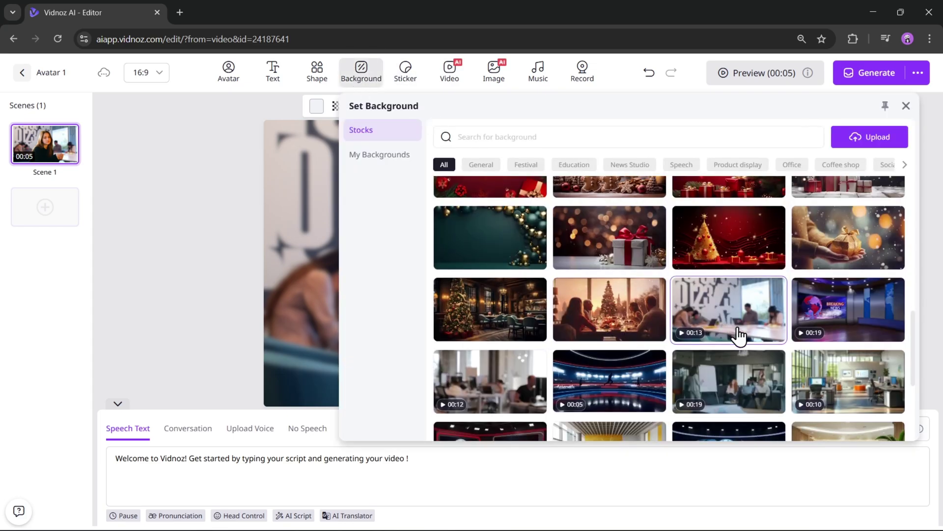
pyautogui.scroll(-2, 739, 336)
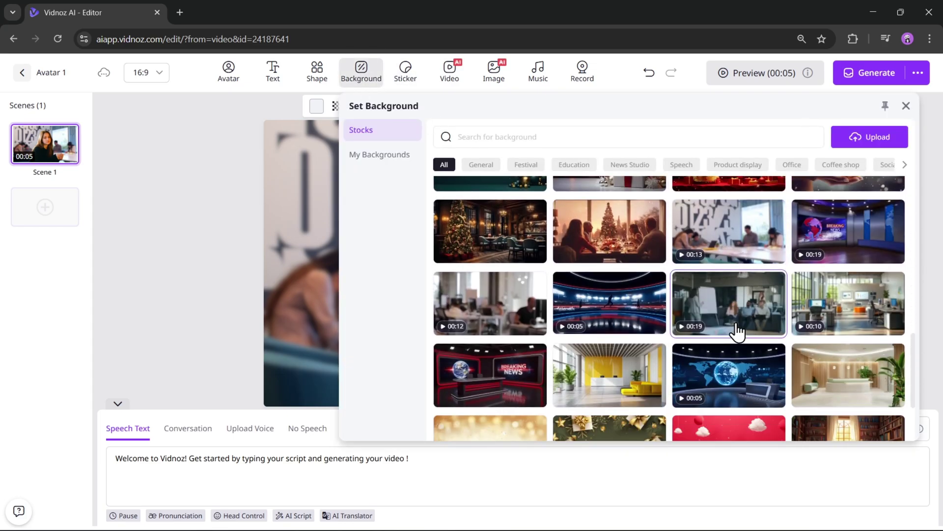
pyautogui.scroll(-5, 738, 333)
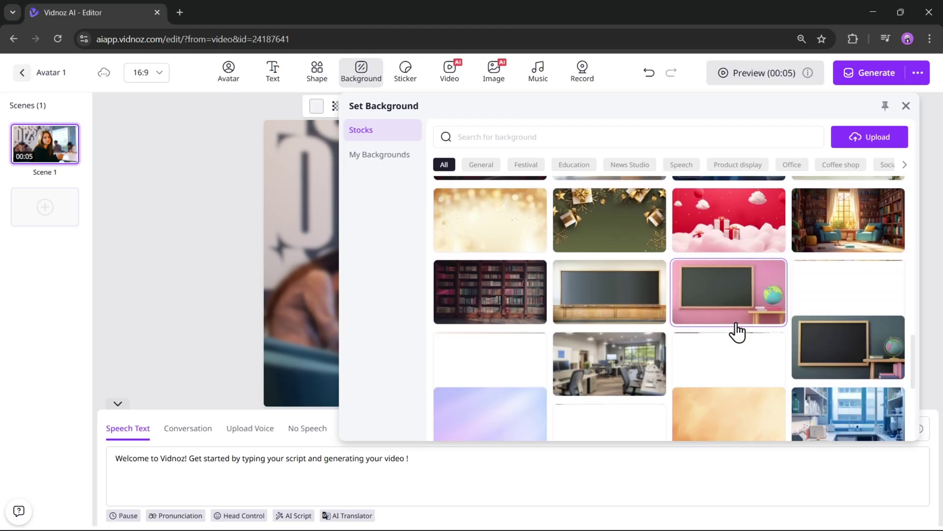
pyautogui.click(791, 165)
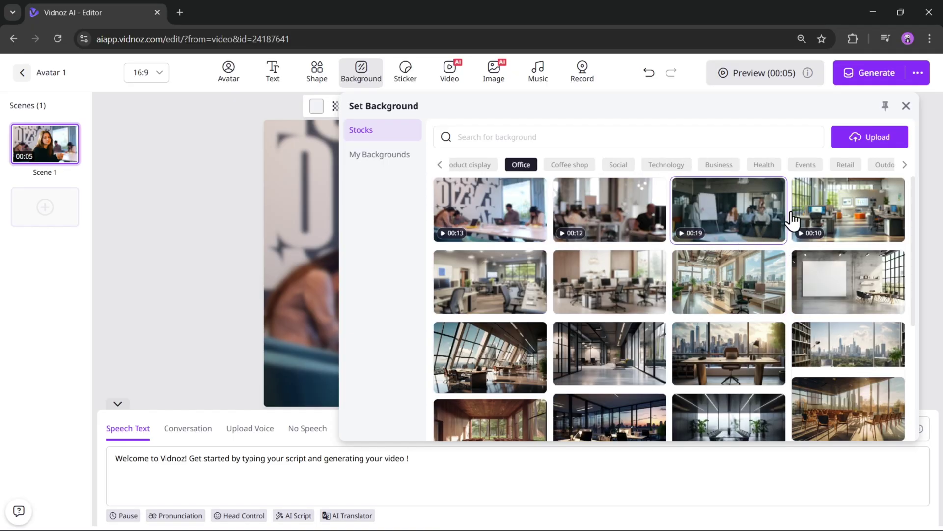
pyautogui.click(833, 206)
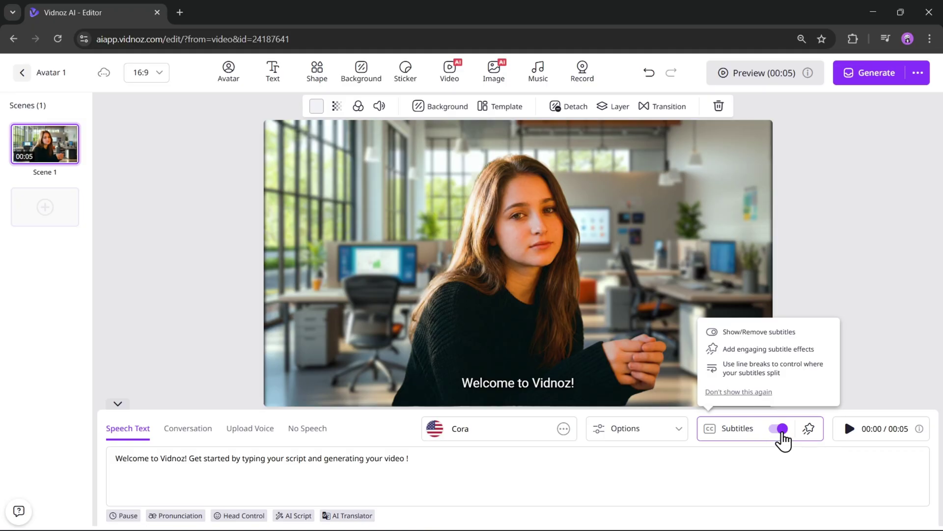
# Step: Turn subtitles off and apply a shortened AI script on 'How to make a stunning video'
pyautogui.click(781, 429)
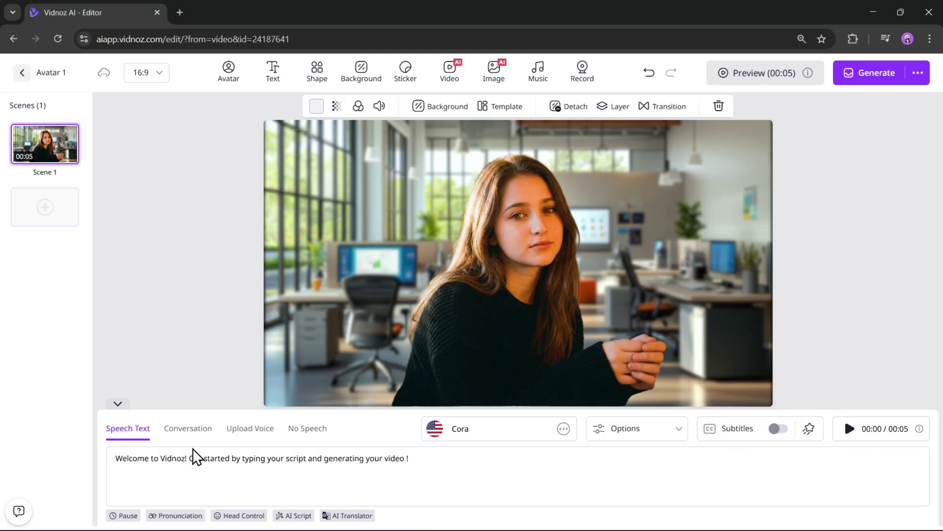
pyautogui.click(297, 515)
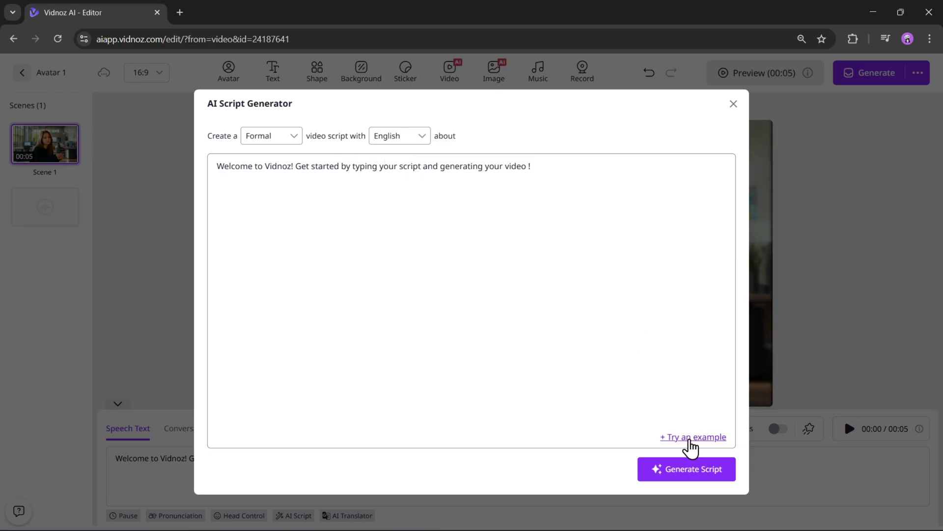
pyautogui.click(692, 439)
pyautogui.click(693, 439)
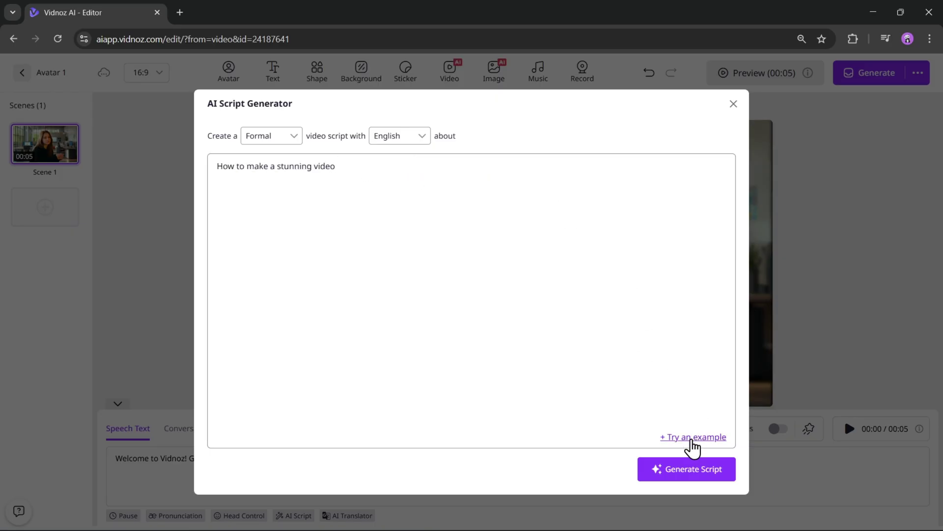
pyautogui.click(684, 471)
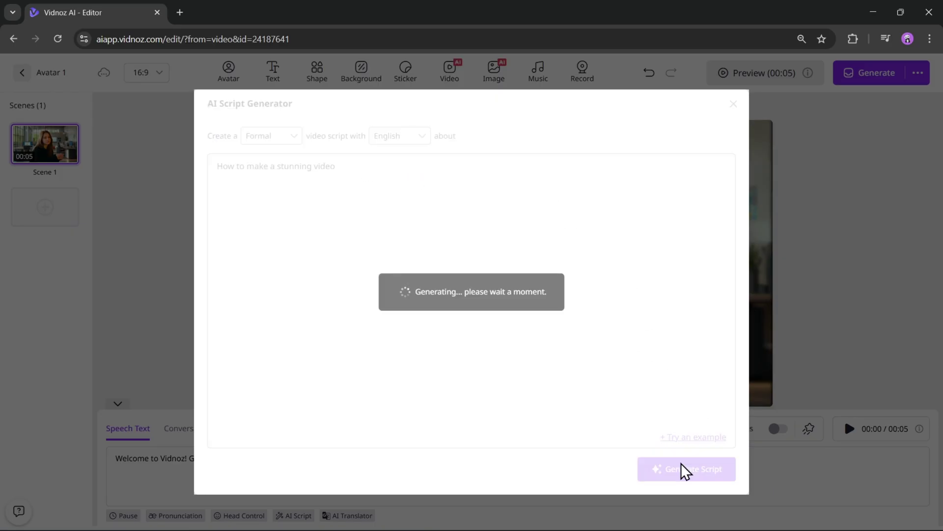
pyautogui.click(266, 436)
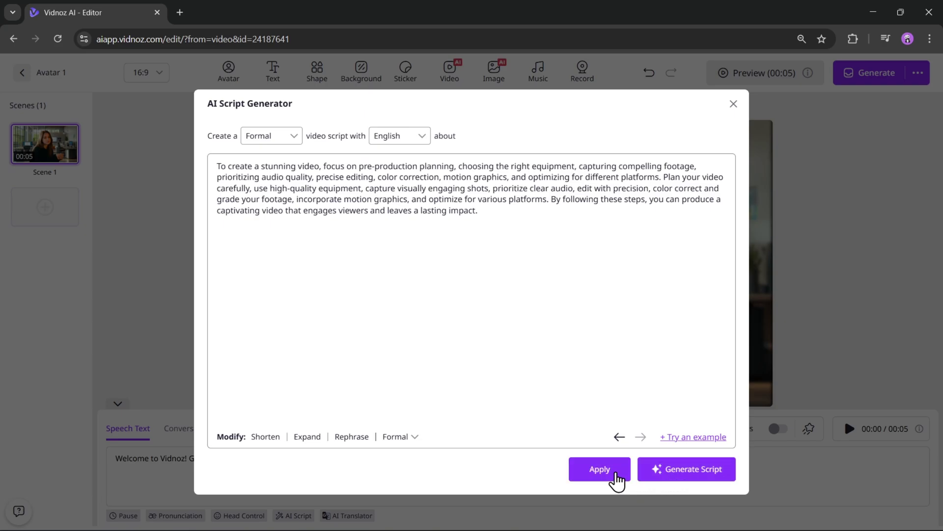
pyautogui.click(614, 477)
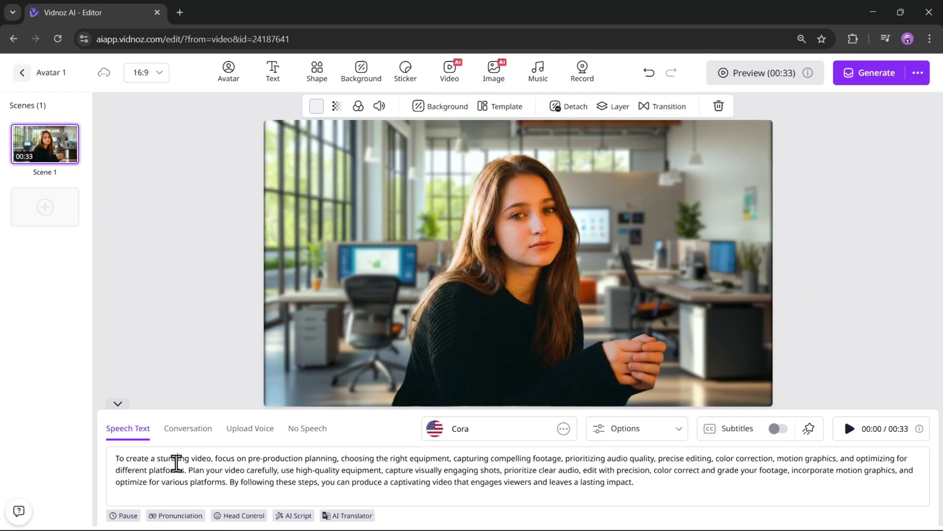
# Step: Insert Happy expression markers at the script start and after video, planning, platforms and footage
pyautogui.tripleClick(176, 463)
pyautogui.click(454, 475)
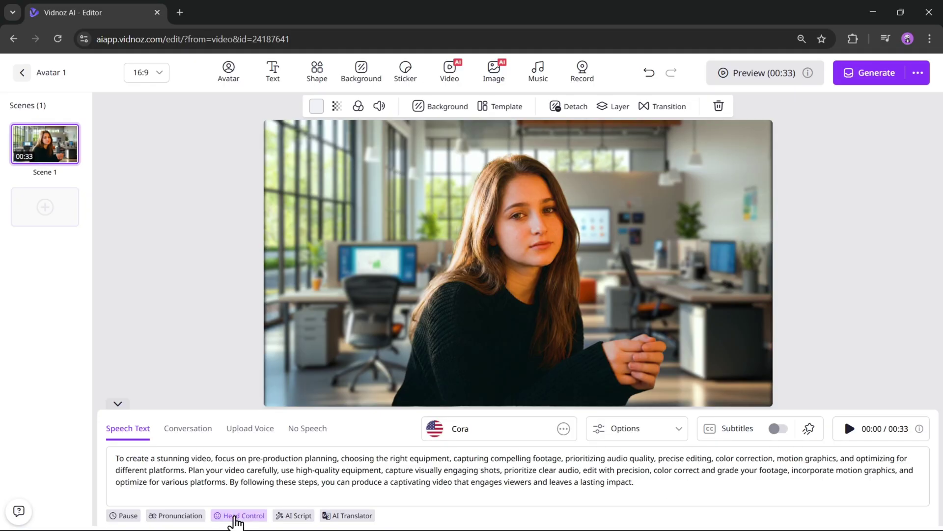
pyautogui.click(235, 516)
pyautogui.click(268, 387)
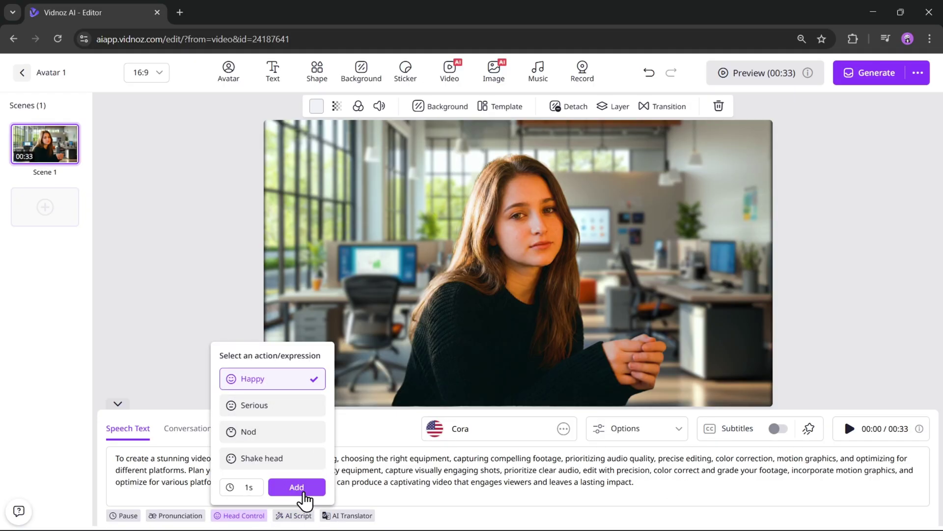
pyautogui.click(301, 487)
pyautogui.click(235, 516)
pyautogui.click(298, 487)
pyautogui.click(389, 460)
pyautogui.click(235, 516)
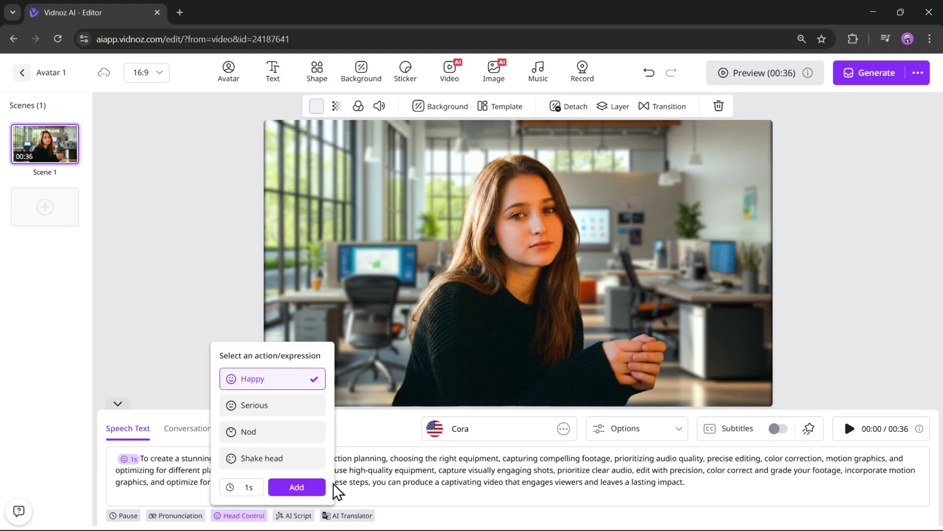
pyautogui.click(299, 487)
pyautogui.click(255, 470)
pyautogui.click(235, 516)
pyautogui.click(298, 487)
pyautogui.click(351, 482)
pyautogui.click(235, 516)
pyautogui.click(299, 487)
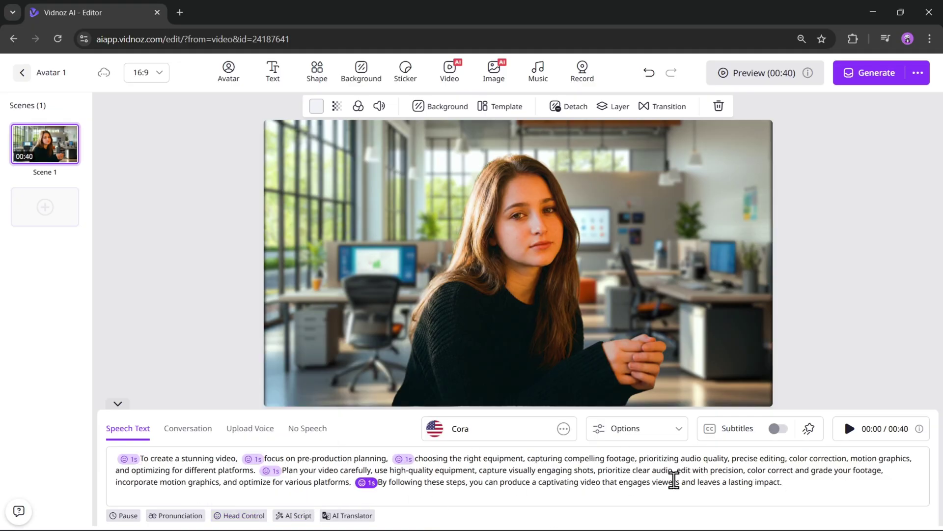
pyautogui.click(116, 481)
pyautogui.click(235, 516)
pyautogui.click(299, 487)
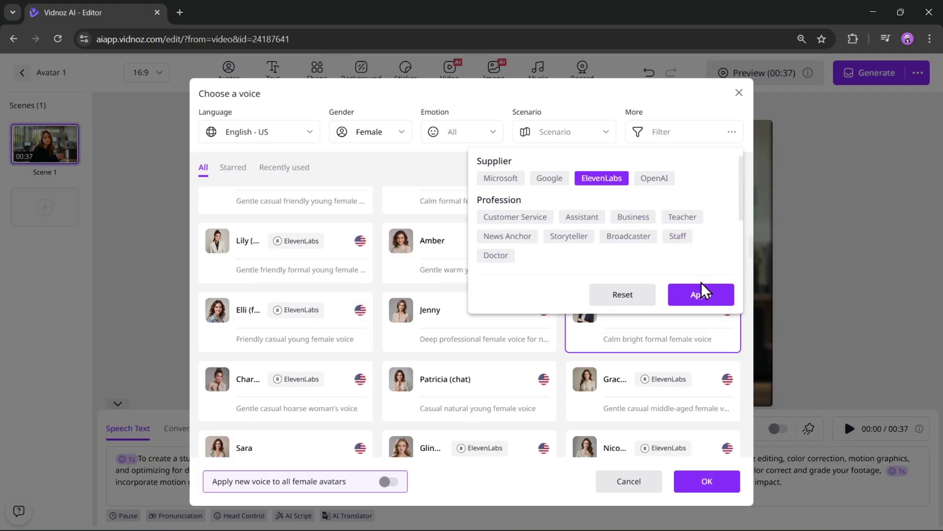
# Step: Switch the voice to Matilda, soften the blur, show subtitles with a bold effect, and preview
pyautogui.click(690, 298)
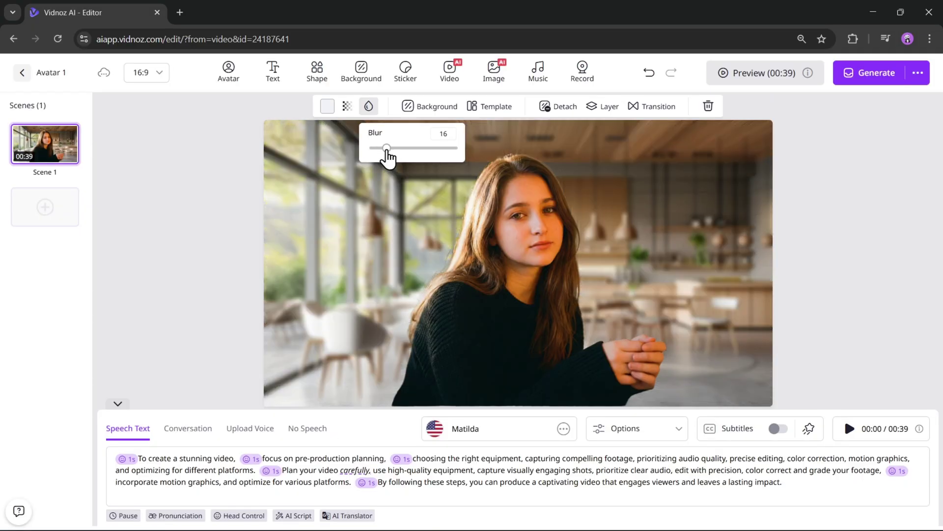
pyautogui.moveTo(387, 152); pyautogui.dragTo(385, 153)
pyautogui.click(779, 428)
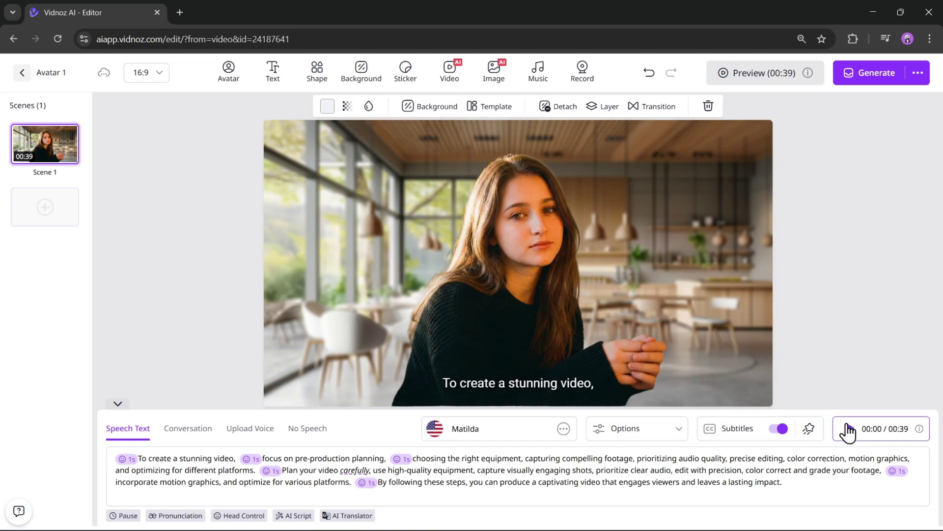
pyautogui.click(569, 389)
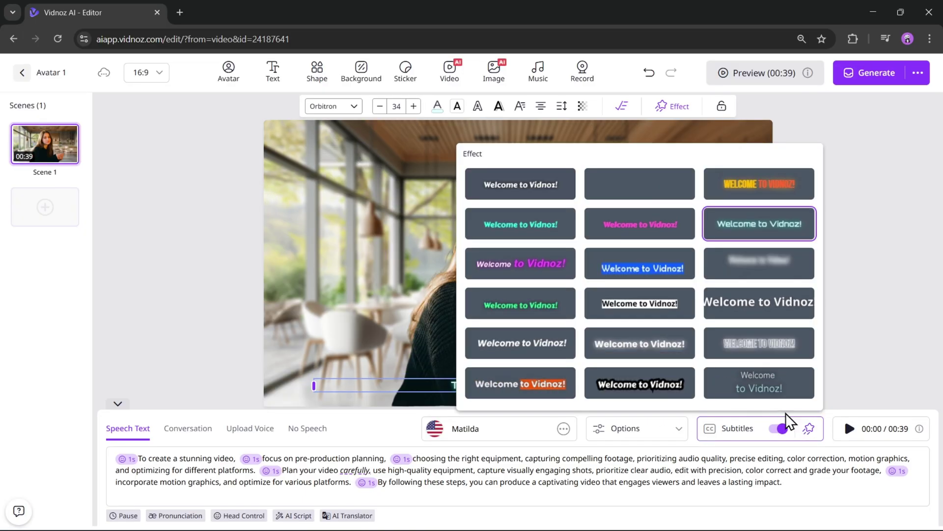
pyautogui.click(540, 400)
pyautogui.click(448, 105)
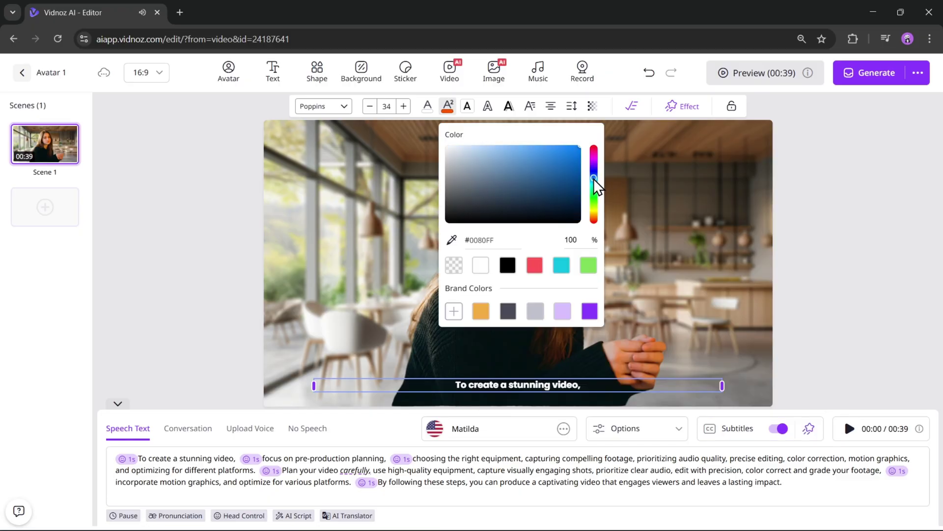
pyautogui.click(850, 429)
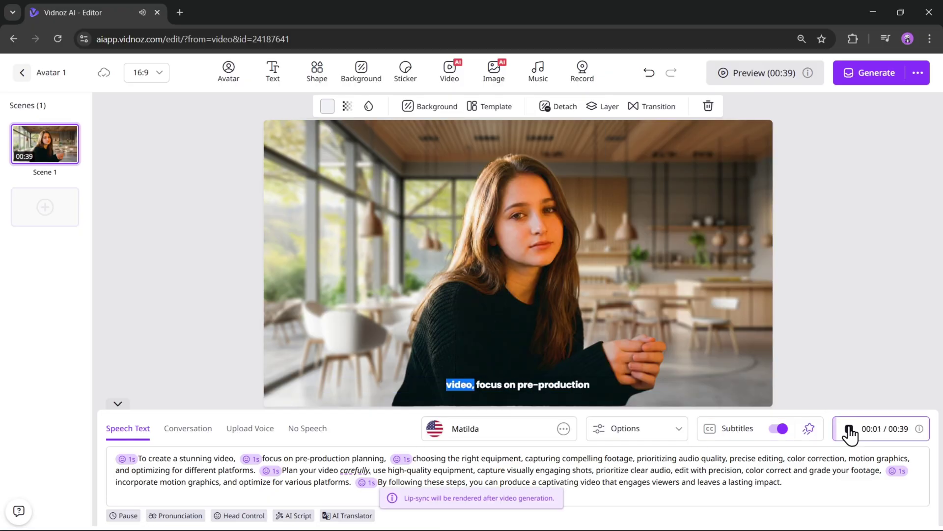
# Step: Generate the Avatar 1 video, confirming the 97-credit cost
pyautogui.click(538, 72)
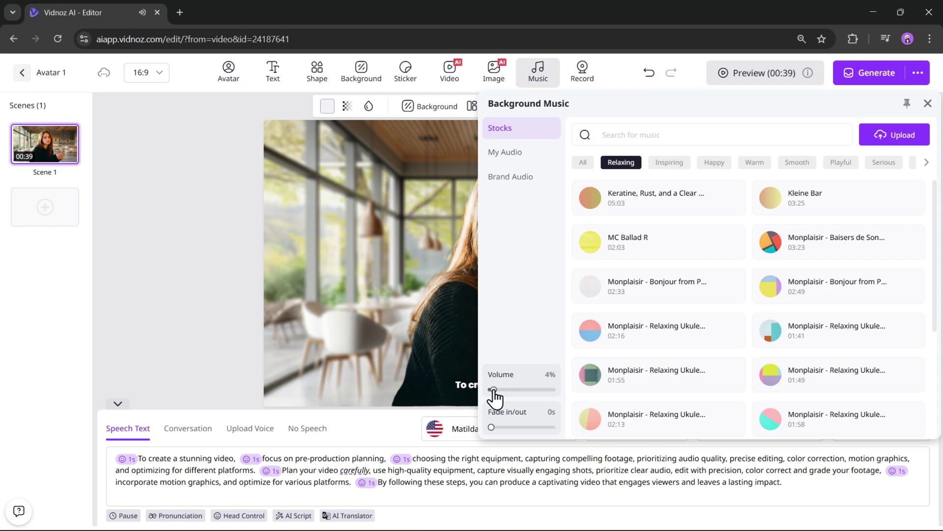
pyautogui.click(671, 131)
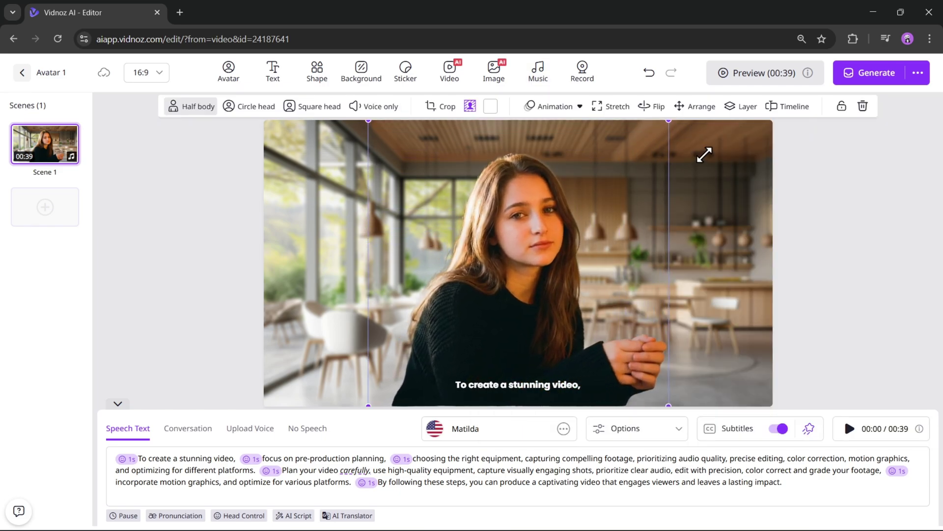
pyautogui.click(891, 80)
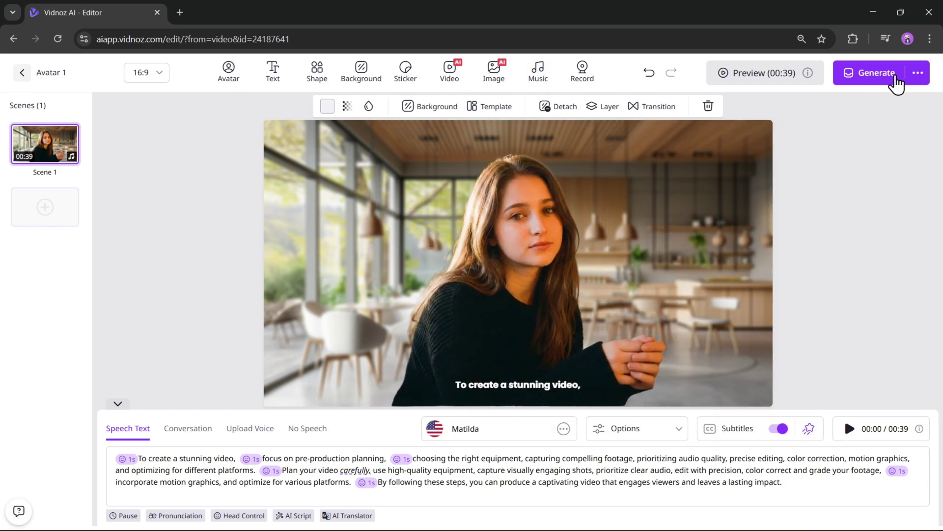
pyautogui.click(896, 82)
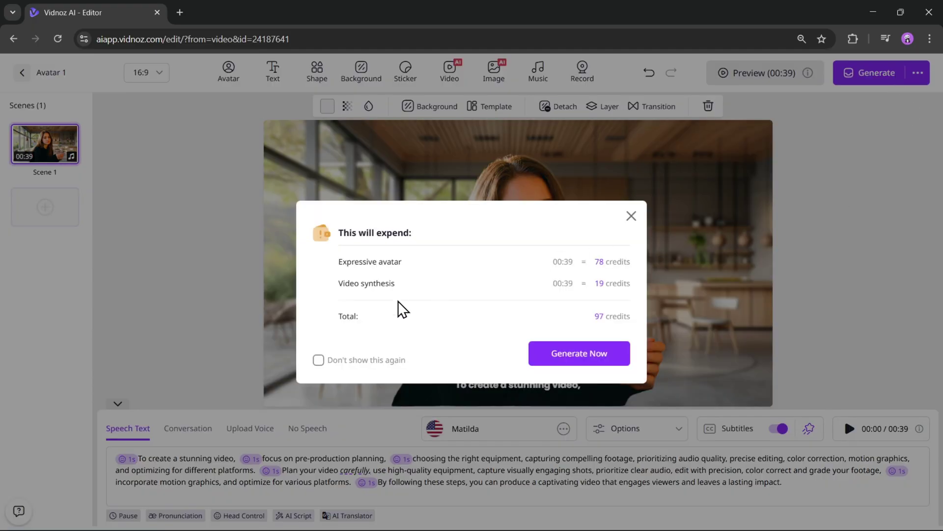
pyautogui.click(575, 361)
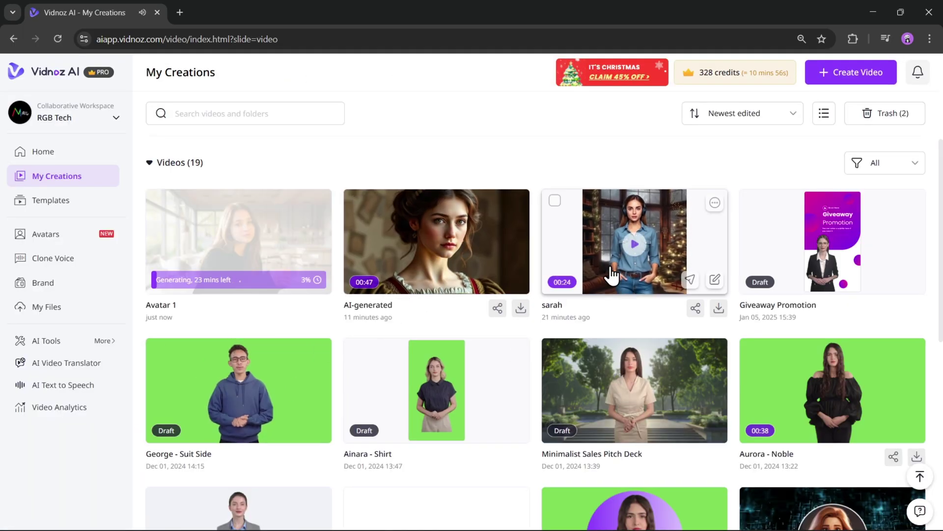
# Step: Open the finished 00:24 birthday video's preview from My Creations
pyautogui.click(632, 251)
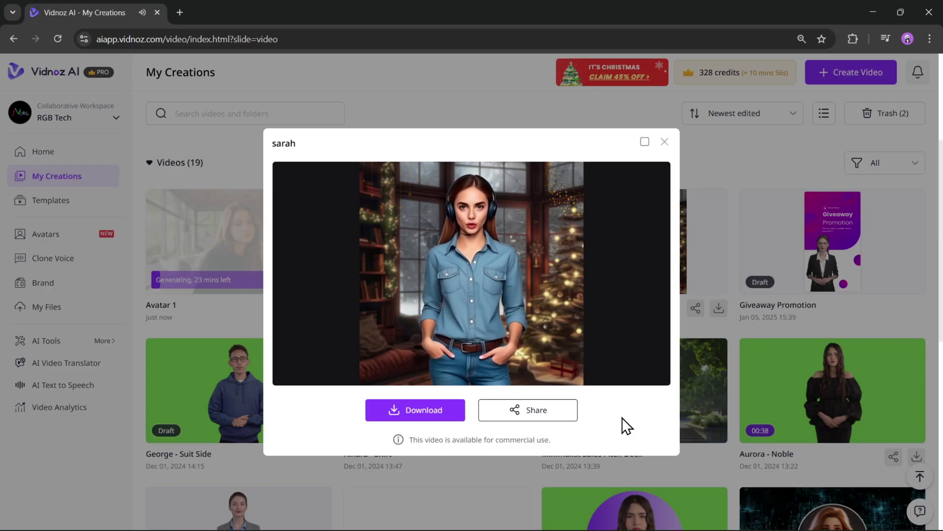
# Step: Close the birthday video preview
pyautogui.click(664, 142)
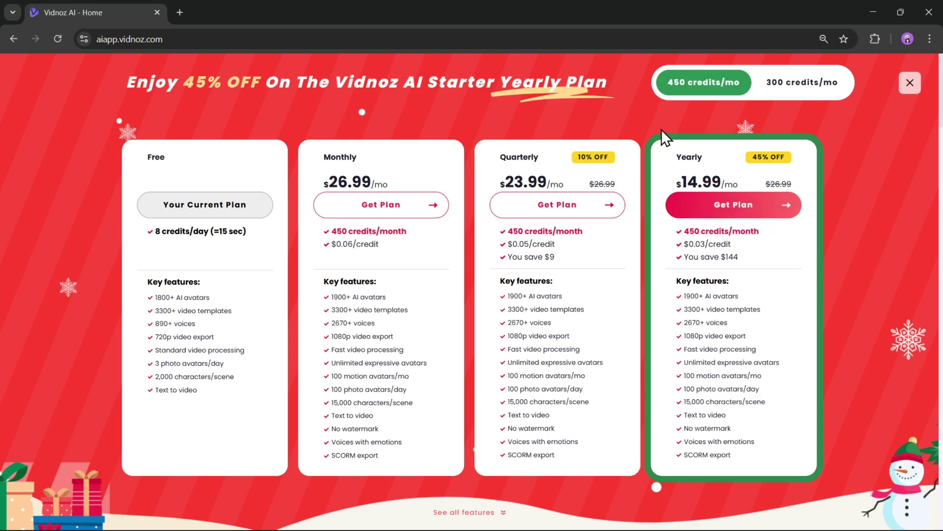
# Step: Compare the 300 and 450 credits/mo plan prices, then view the full Compare Plans feature table
pyautogui.click(813, 86)
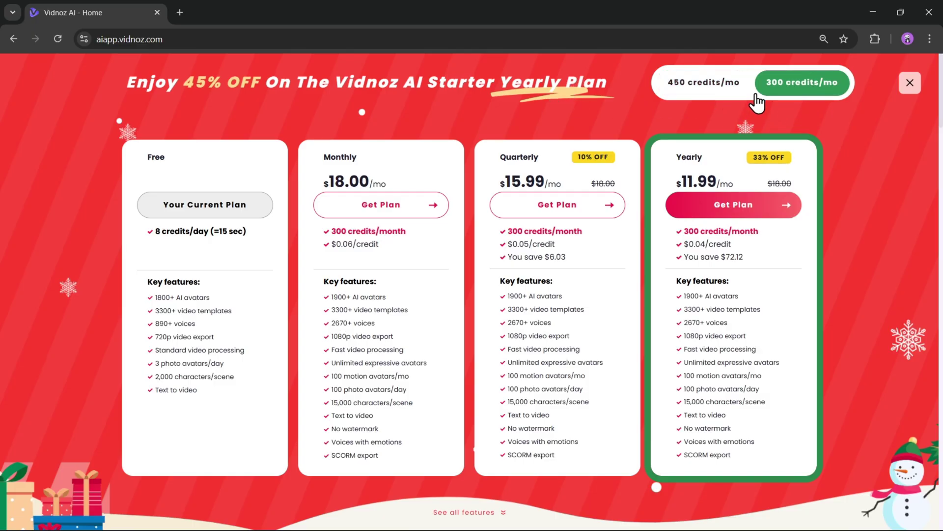
pyautogui.click(722, 91)
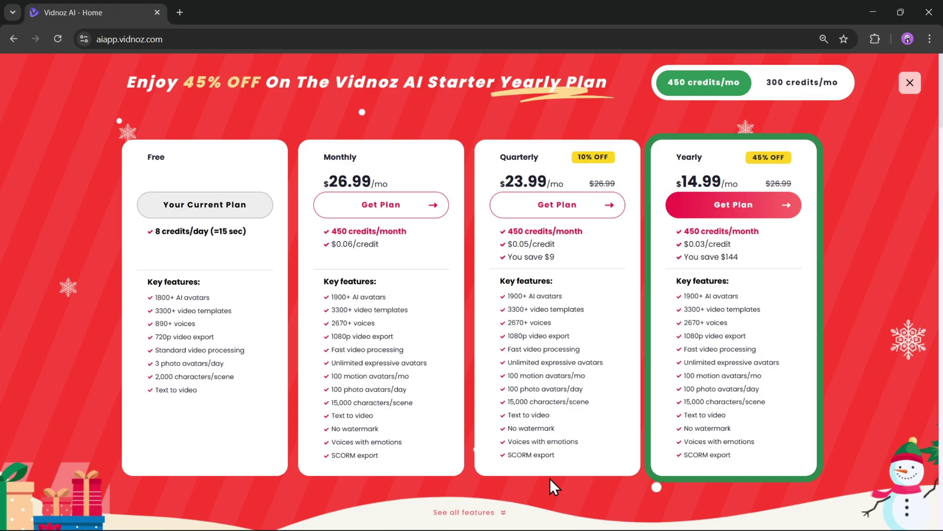
pyautogui.click(469, 512)
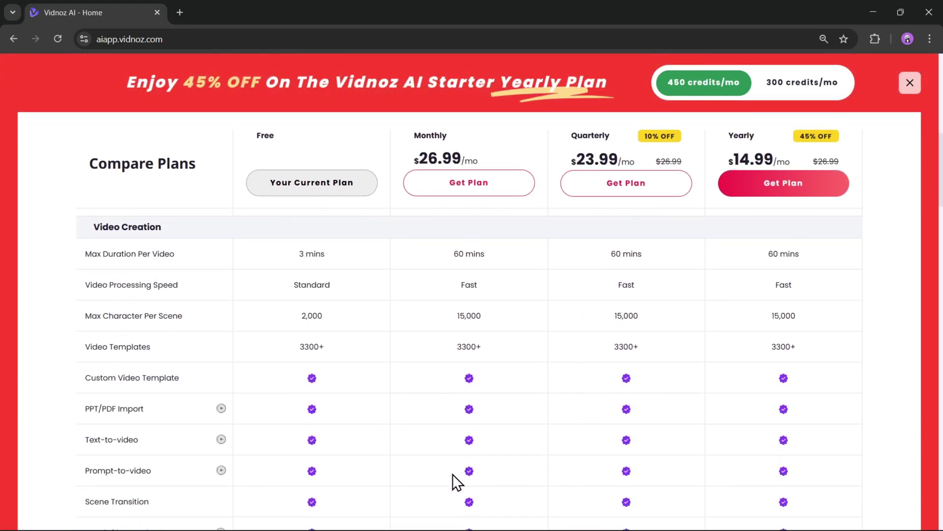
pyautogui.scroll(-6, 340, 331)
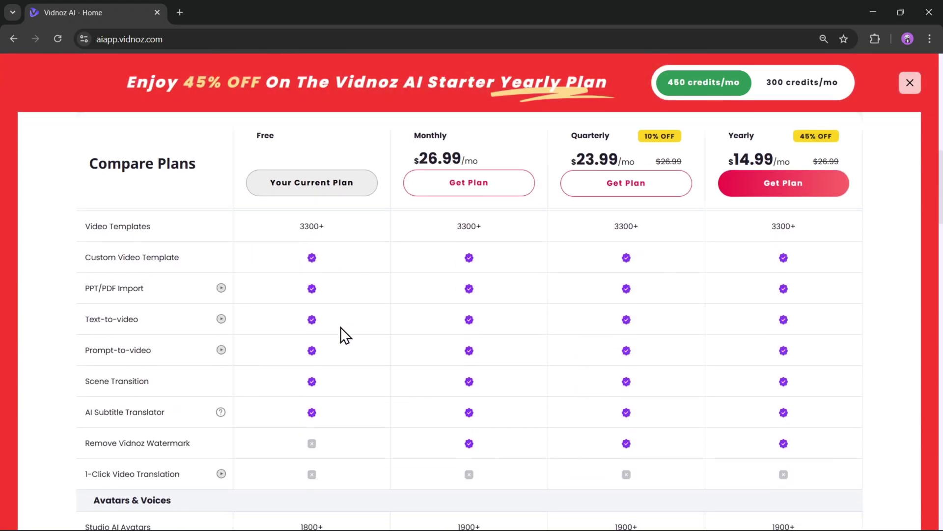
pyautogui.scroll(-15, 170, 358)
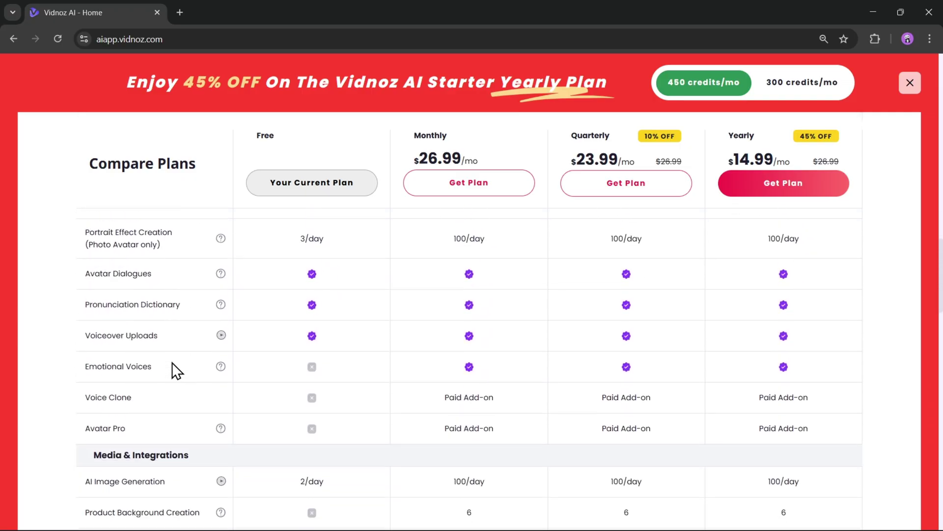